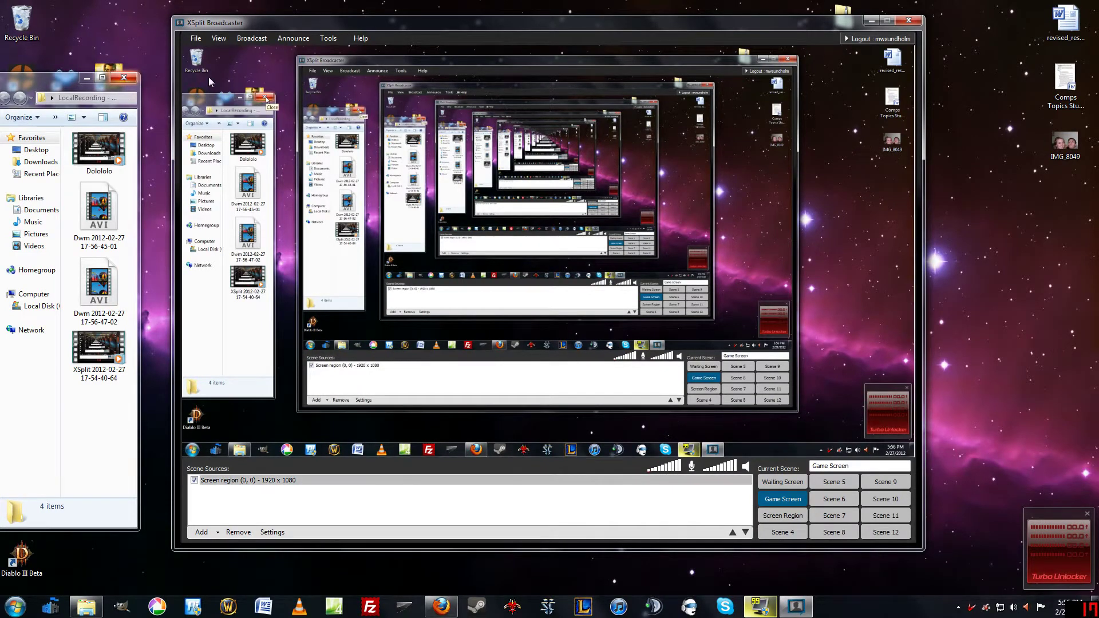
Step: Close the LocalRecording folder window and deselect the screen region source
key(alt+F4)
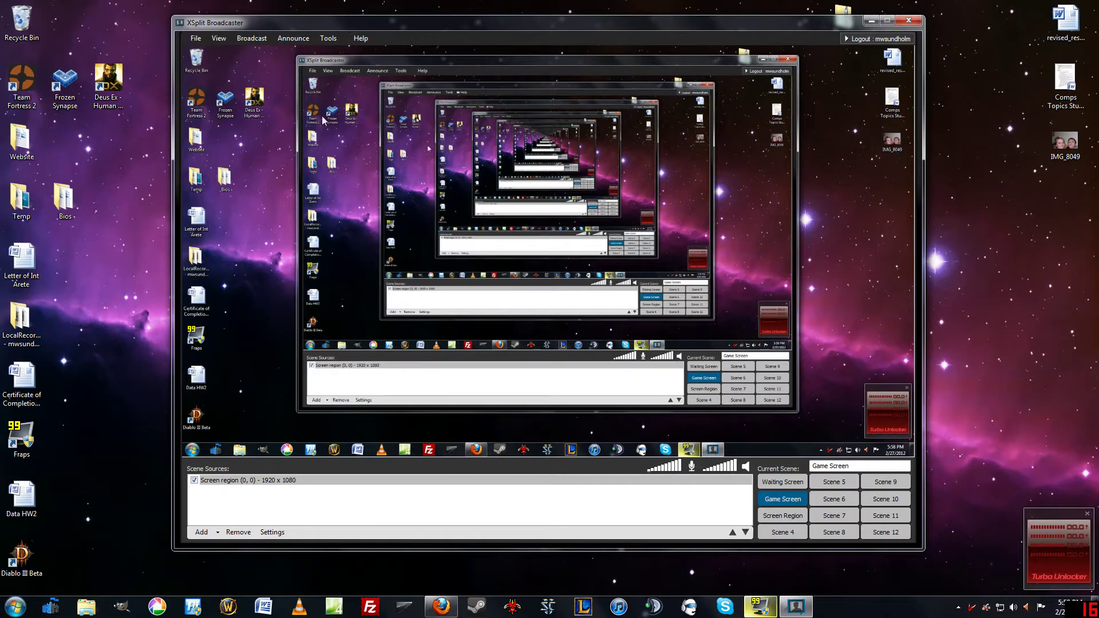
click(241, 521)
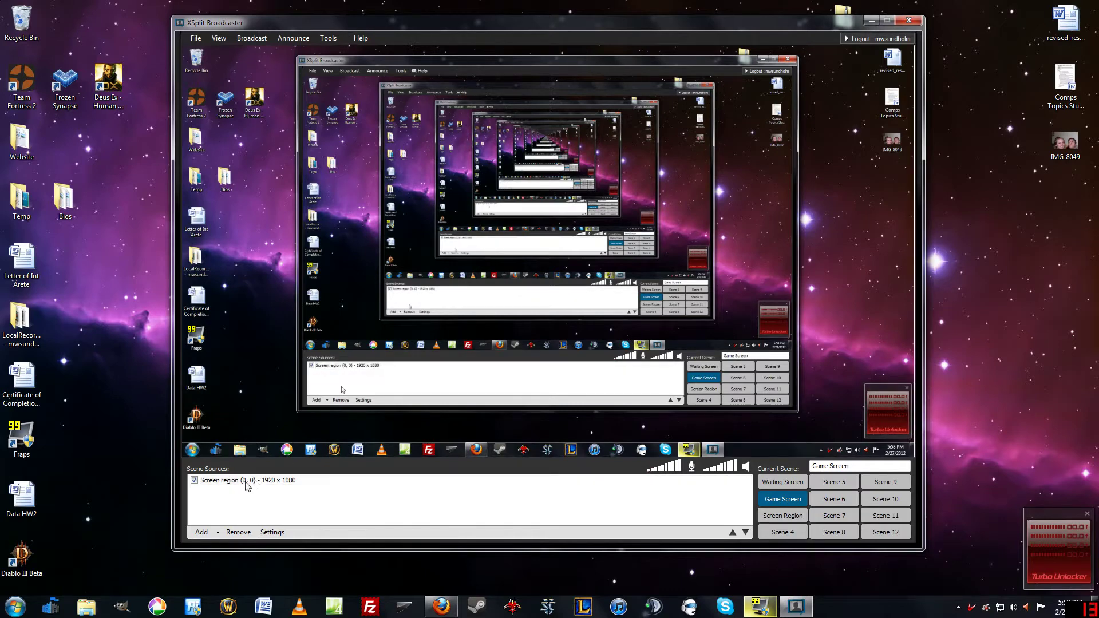
Step: Reposition the XSplit window up-right and bring up the Scene Sources Add menu of source types
click(205, 533)
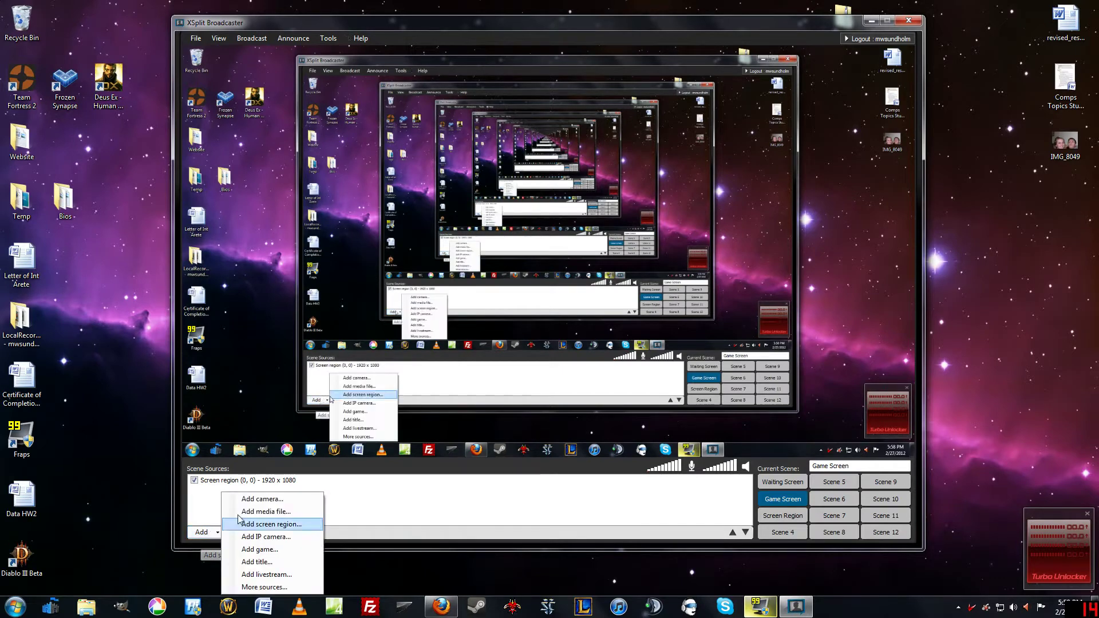
click(387, 19)
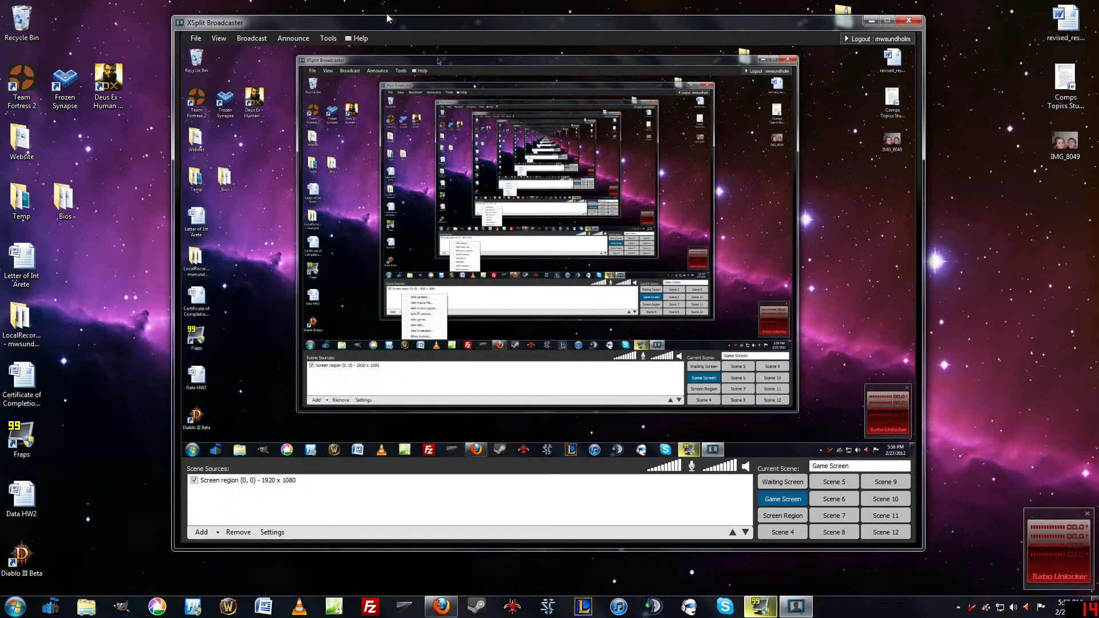
drag(387, 19, 416, 1)
click(230, 515)
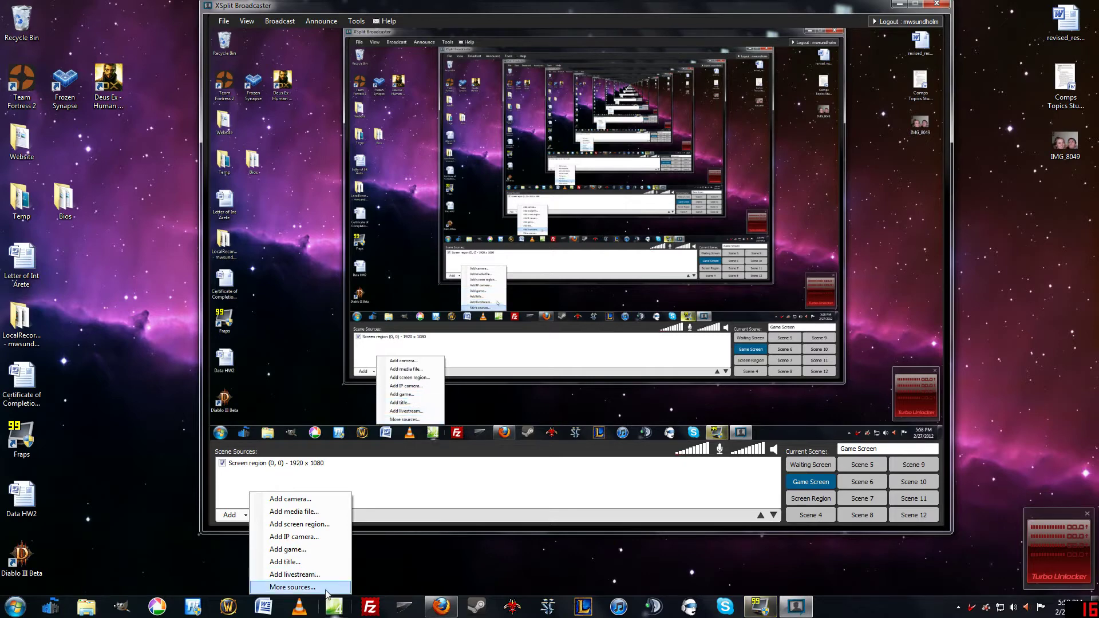
Step: Dismiss the Add menu, preview the Waiting Screen scene, then reselect the screen region source
click(716, 502)
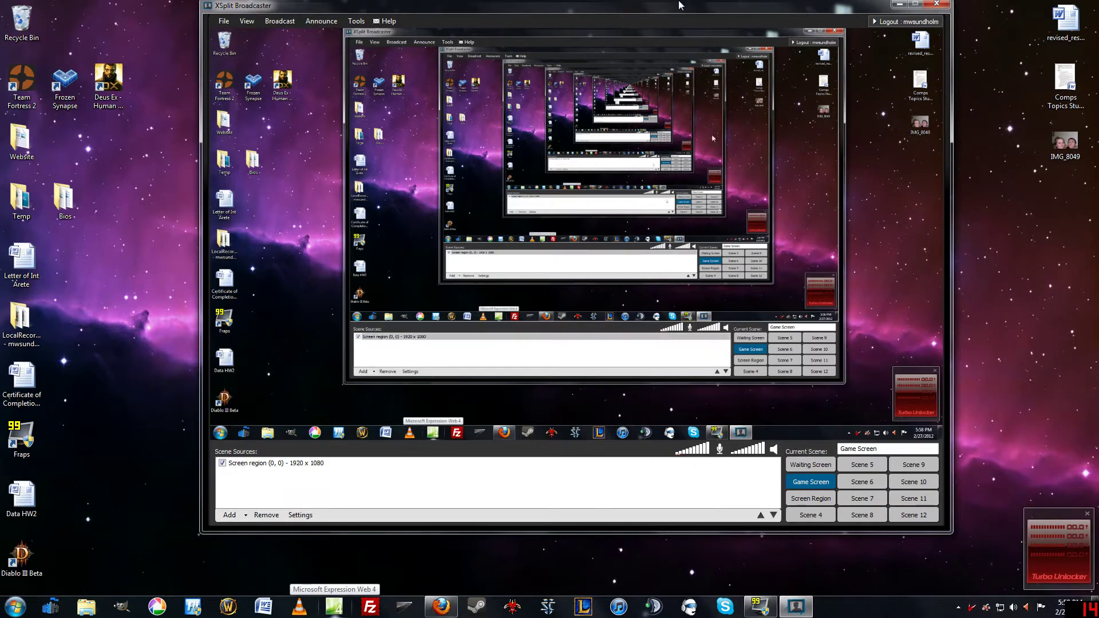
drag(572, 6, 508, 8)
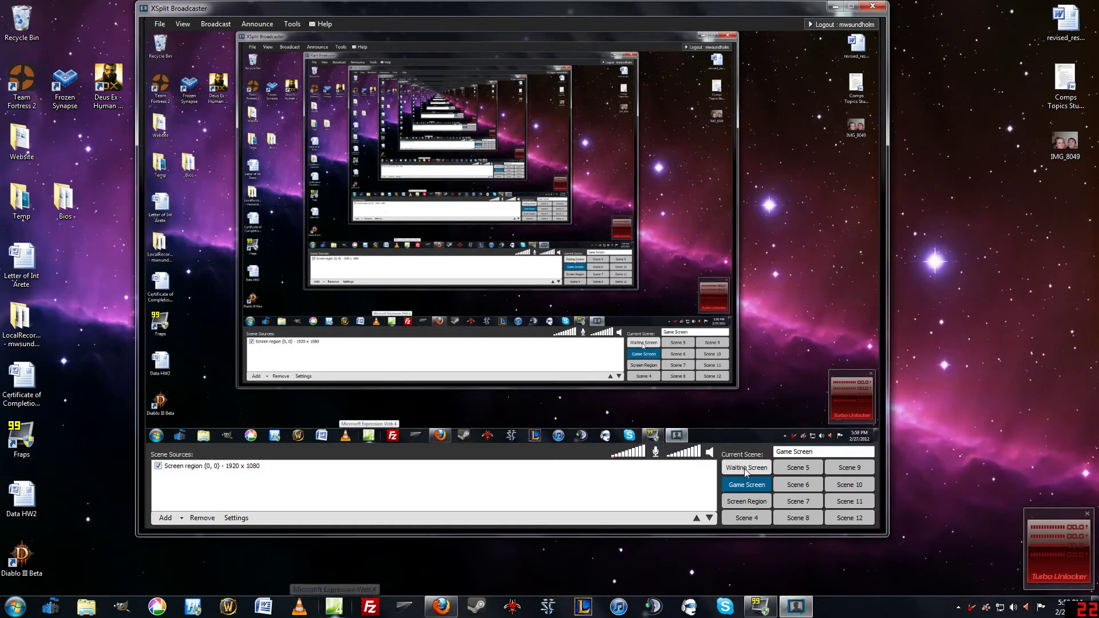
click(744, 468)
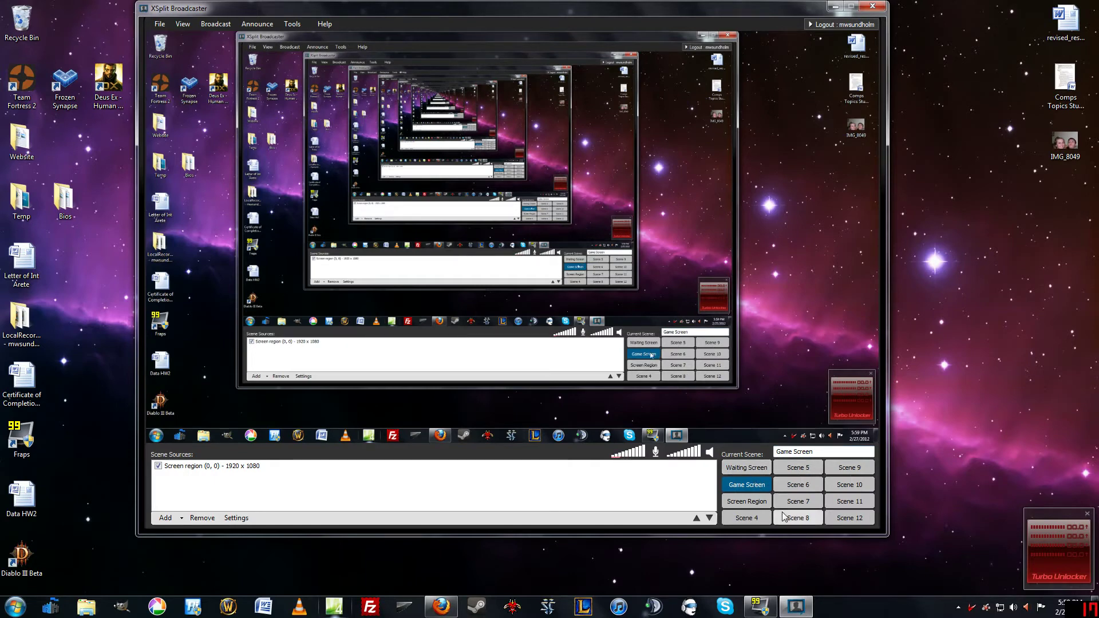
click(659, 465)
Step: Scale the preview viewport down to 70% via View > Scale viewport
click(216, 24)
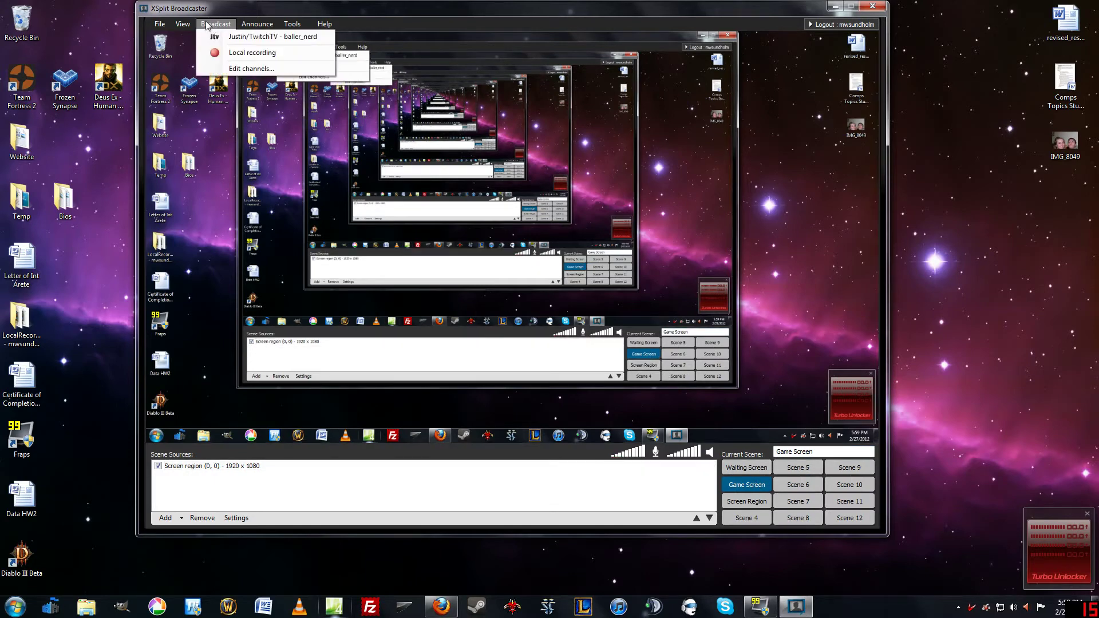
mouse_move(187, 23)
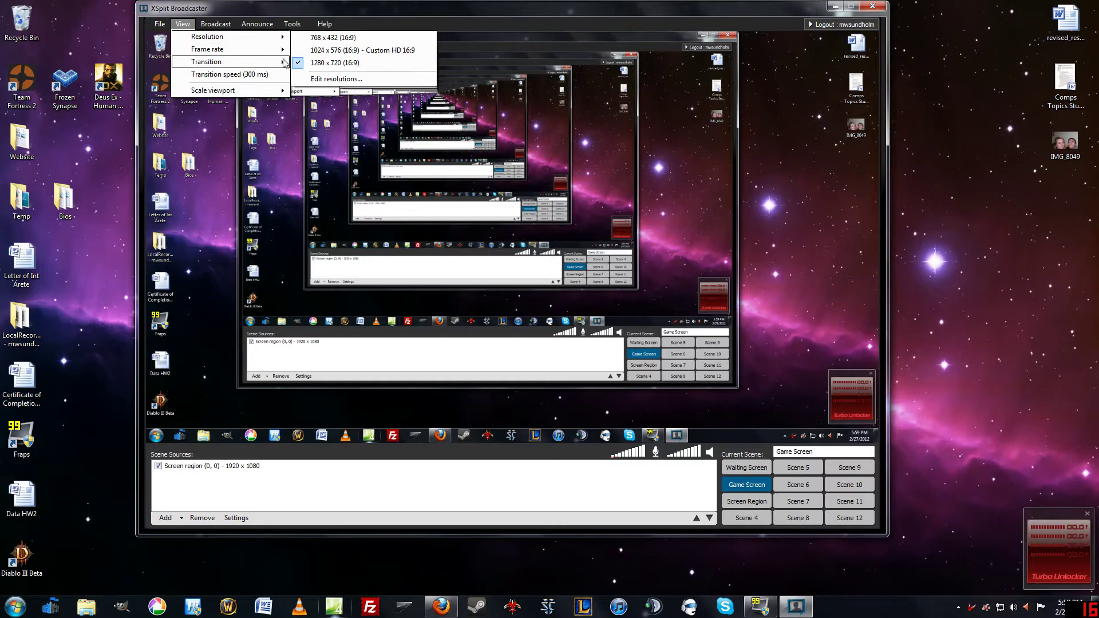
mouse_move(270, 55)
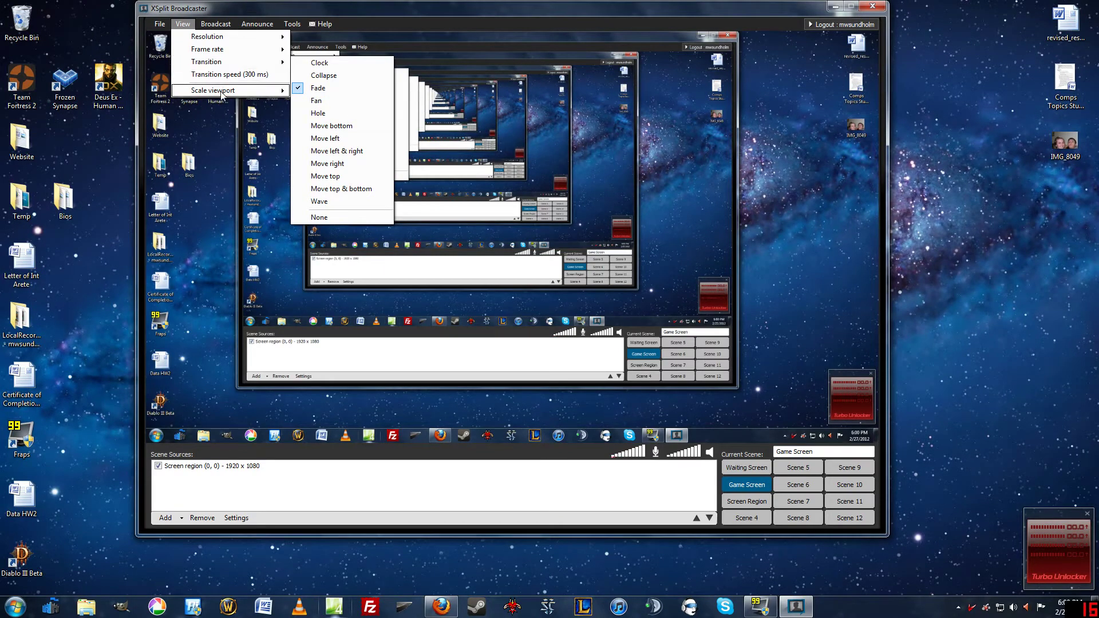
mouse_move(222, 95)
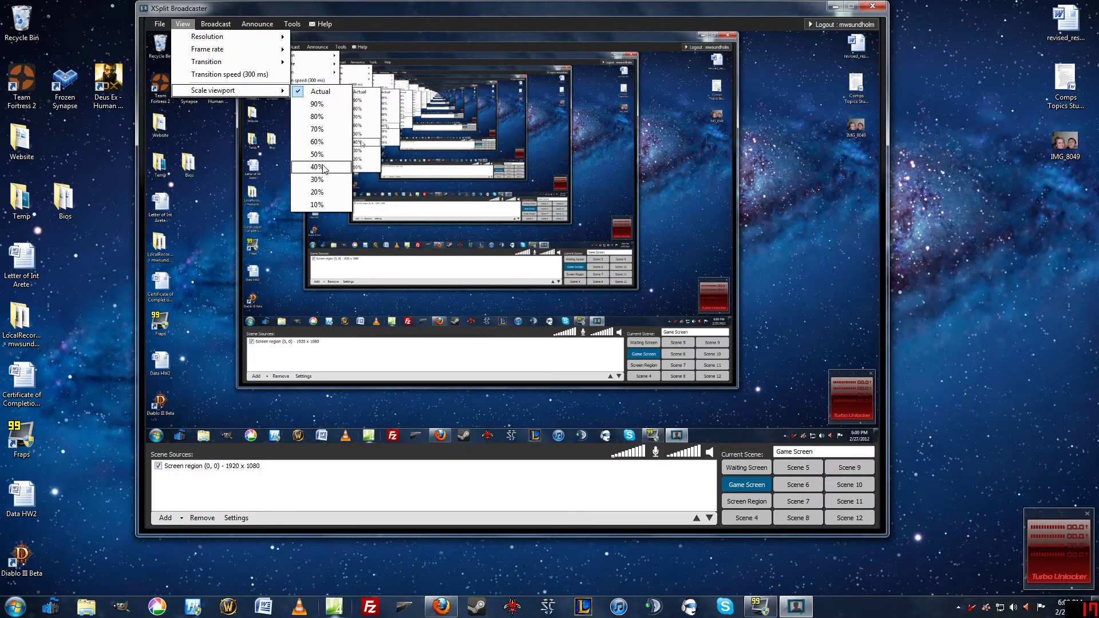
click(330, 130)
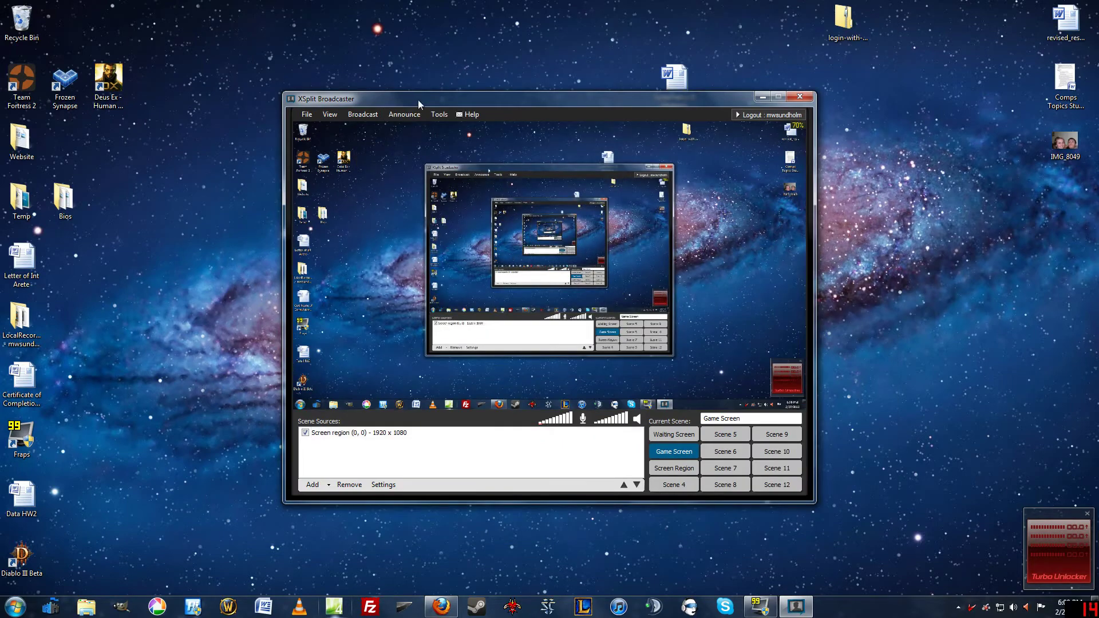
Step: Set the viewport scale back to a larger percentage
drag(418, 100, 330, 76)
click(273, 87)
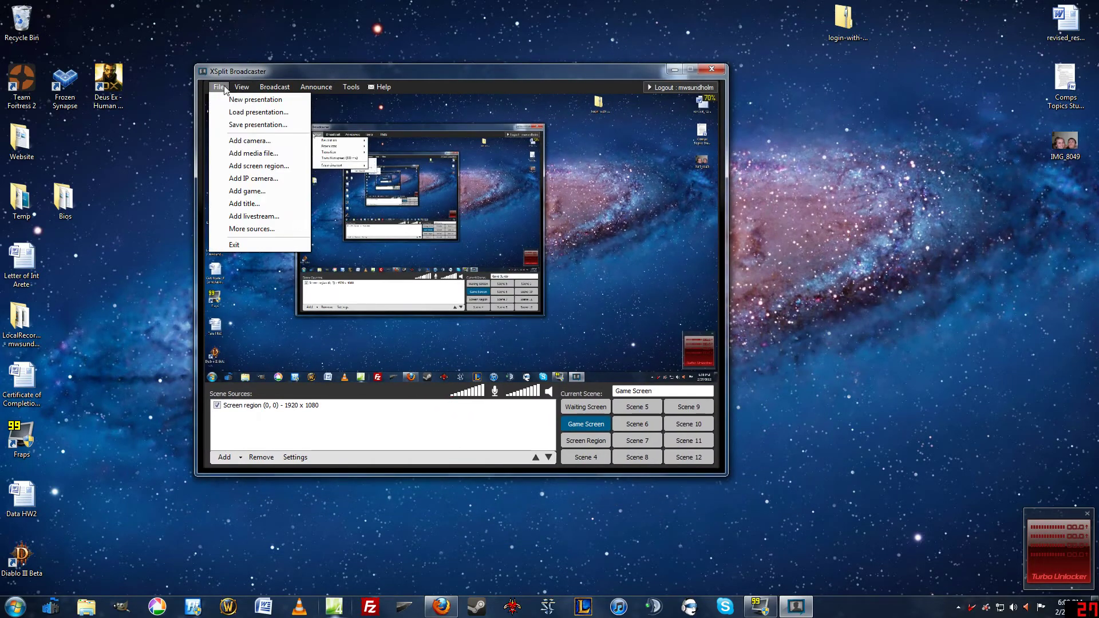
mouse_move(338, 153)
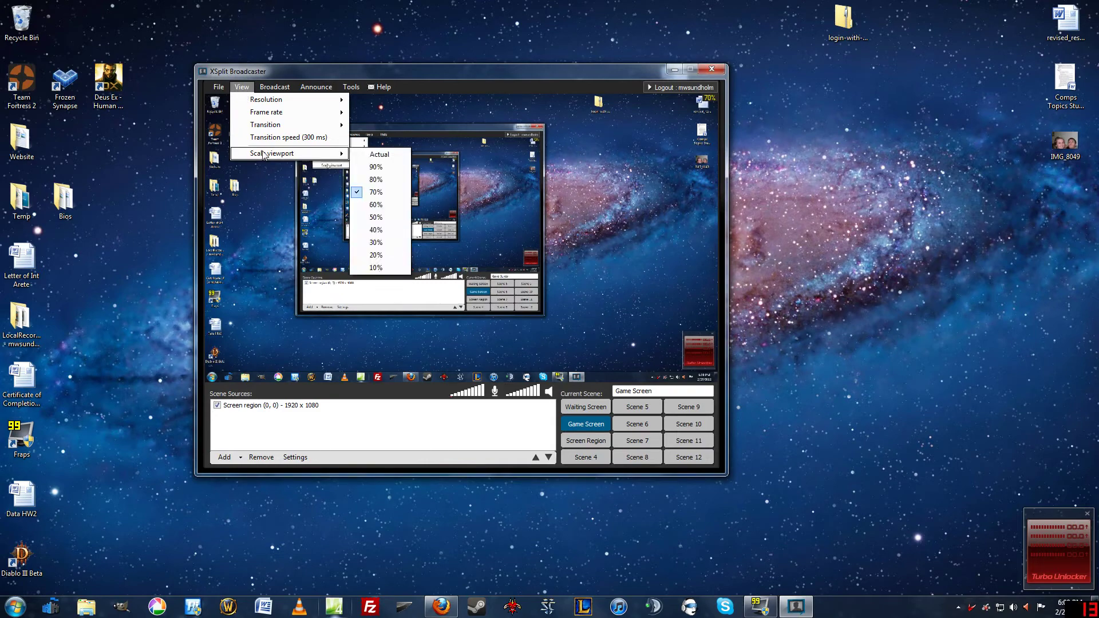
click(379, 156)
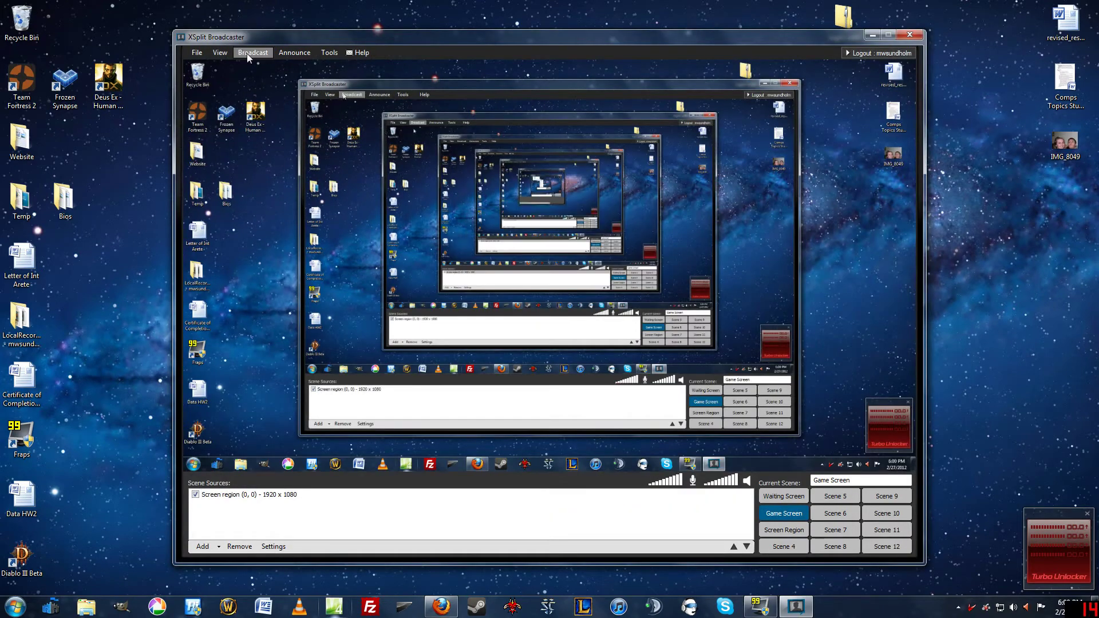
Step: Open the Broadcast menu listing Justin/TwitchTV, Local recording and Edit channels
click(249, 54)
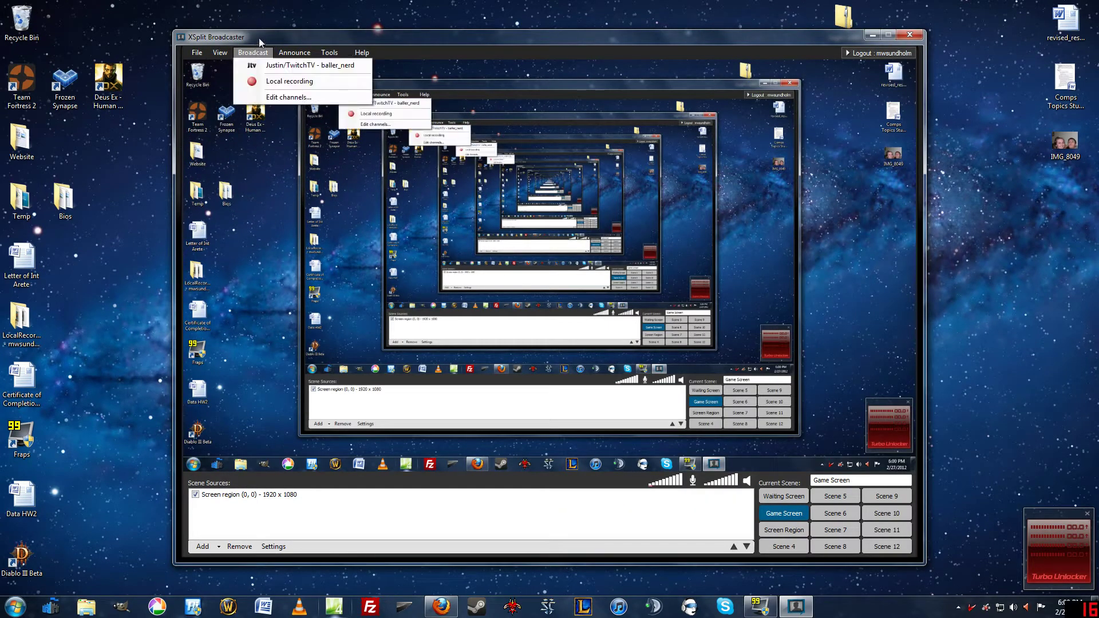
click(253, 36)
drag(253, 35, 225, 37)
click(224, 53)
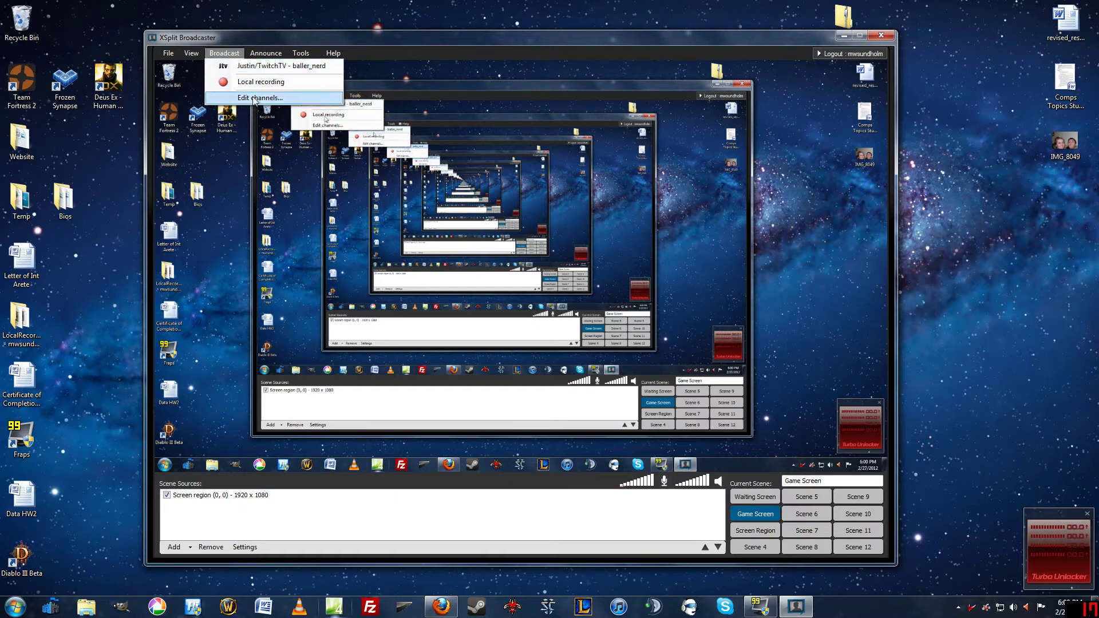
Step: View the Justin/TwitchTV channel's properties, then switch to Firefox's YouTube upload page
click(259, 98)
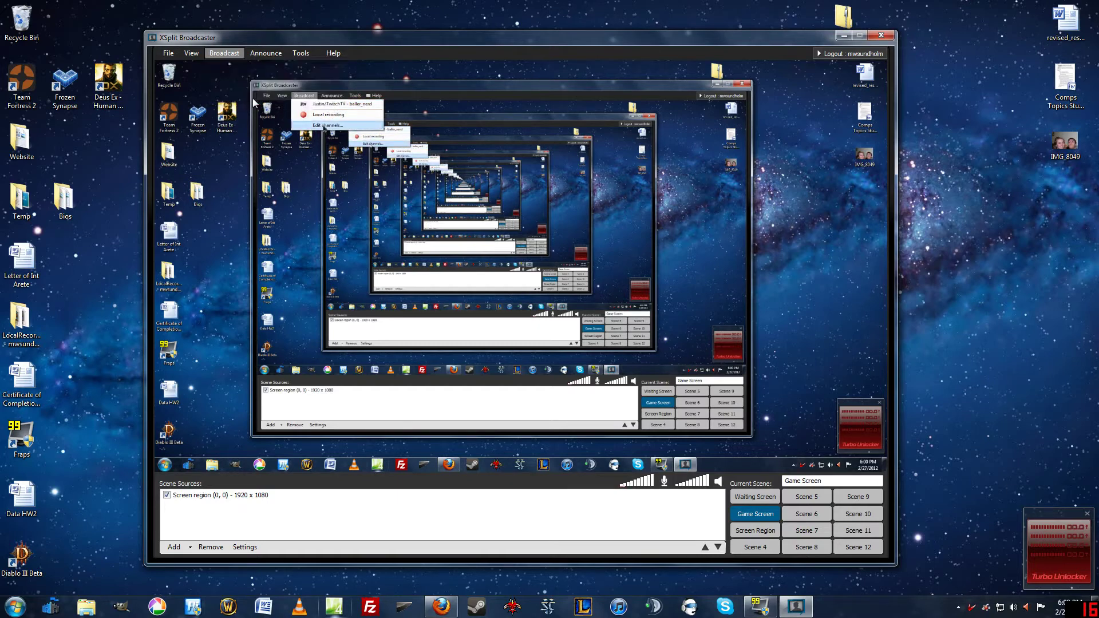
drag(502, 205, 471, 210)
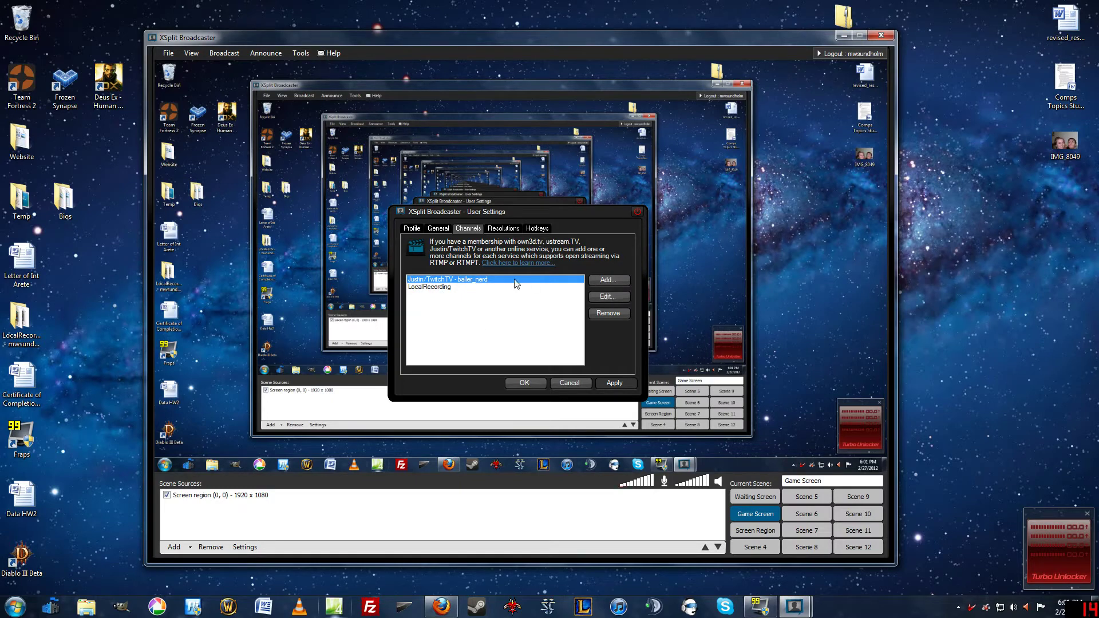
click(595, 295)
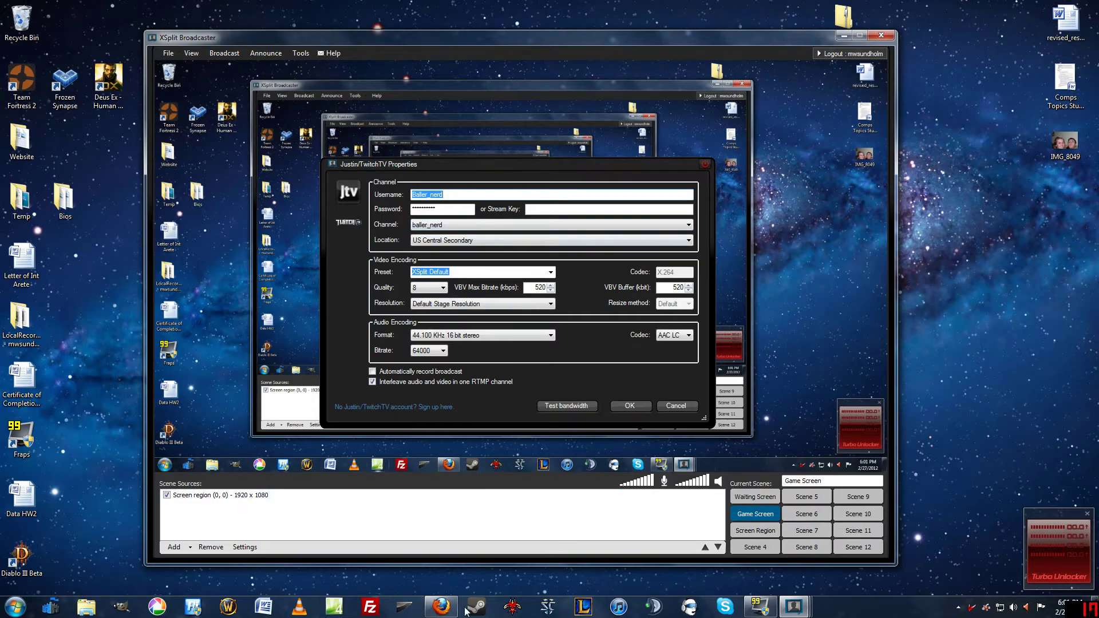
click(442, 607)
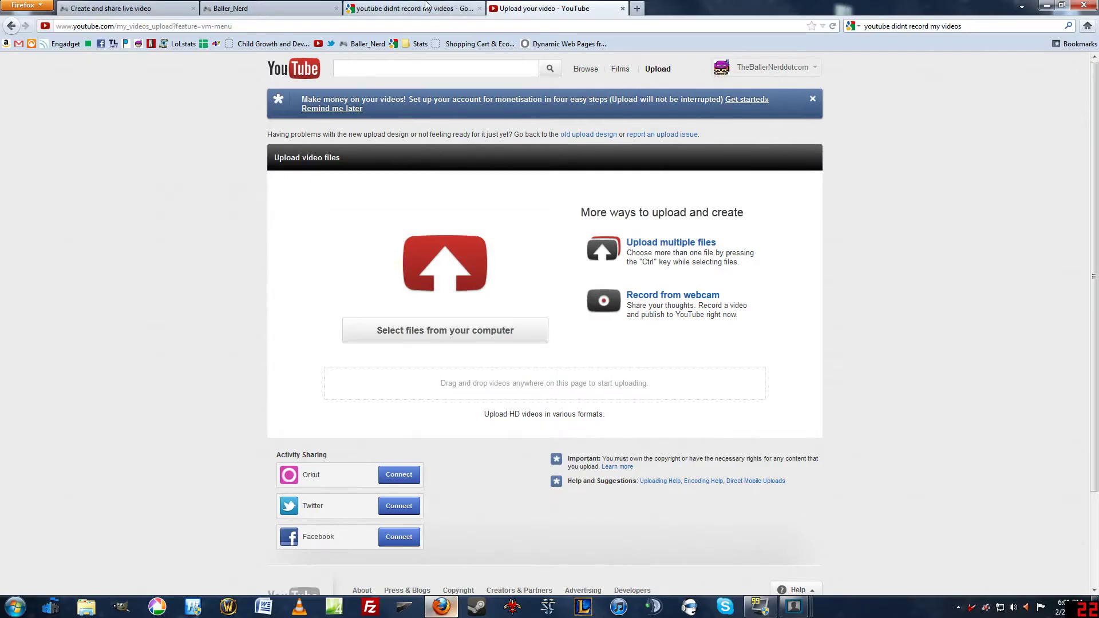
Step: Look through the Firefox tabs, then minimize Firefox to return to the Justin/TwitchTV Properties dialog
click(418, 7)
click(318, 7)
click(122, 7)
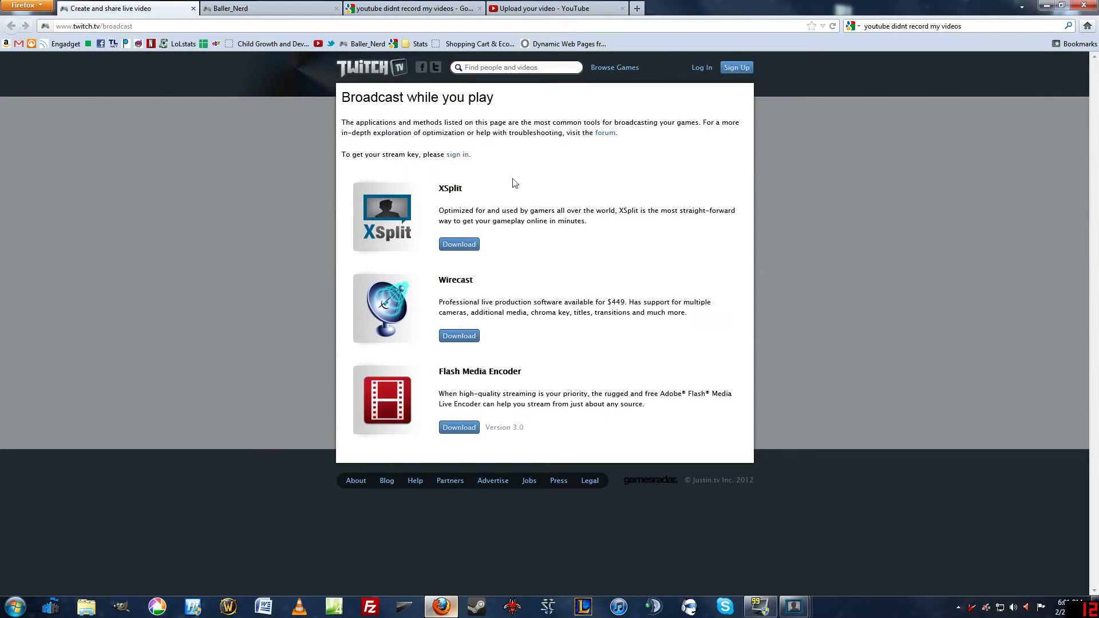
click(1045, 5)
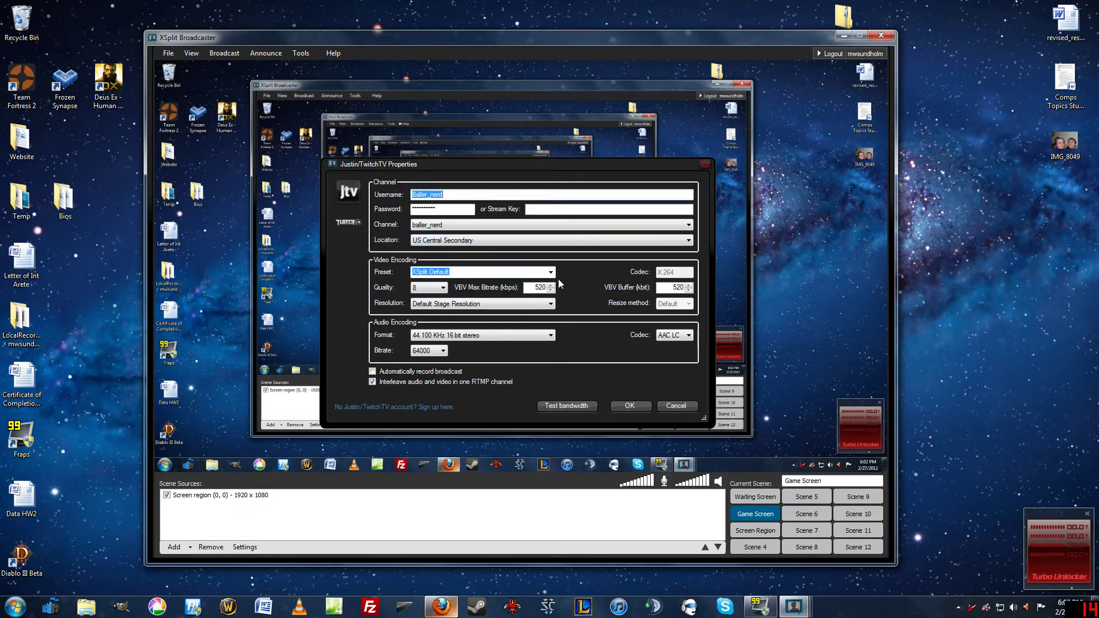
Step: Keep quality at 8 and raise the VBV max bitrate from 520 to 800 kbps
click(443, 288)
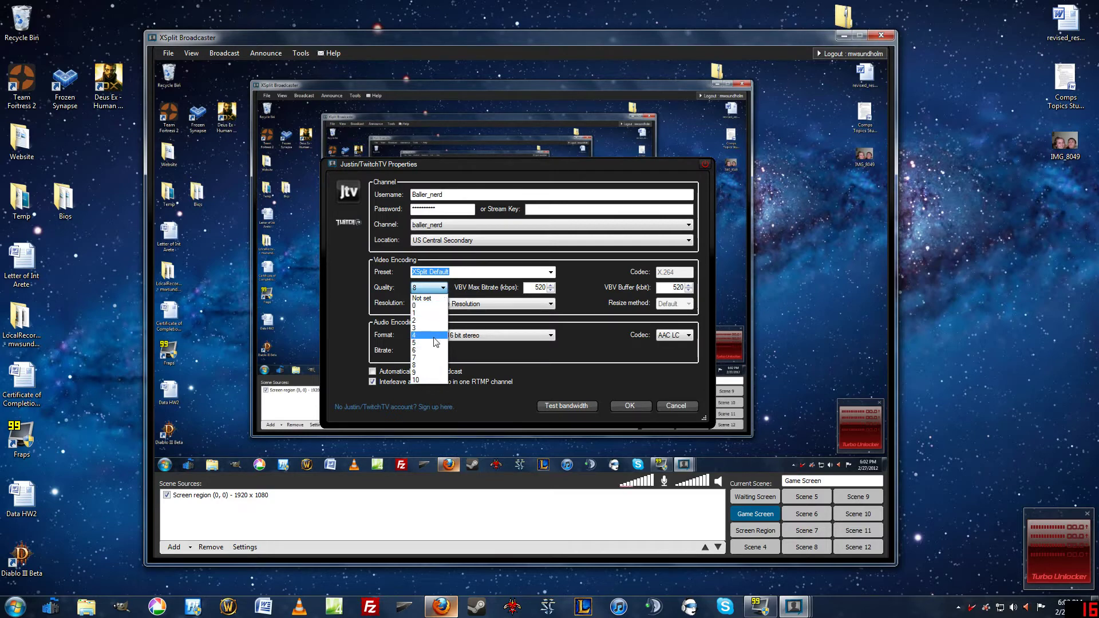
click(444, 288)
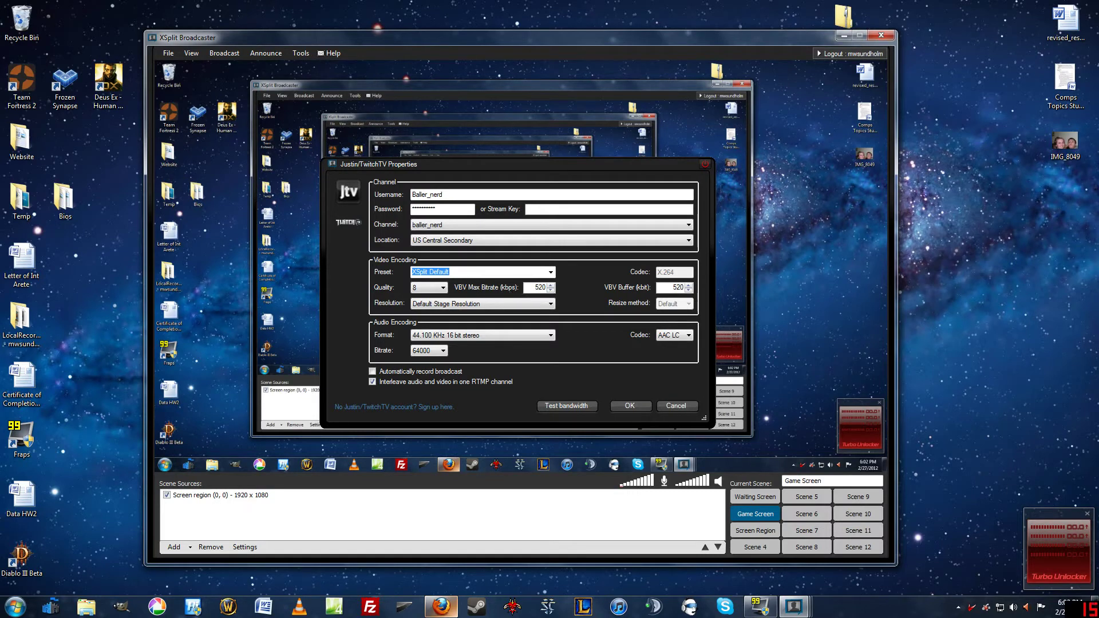
double_click(540, 288)
key(BackSpace)
text(800)
click(551, 304)
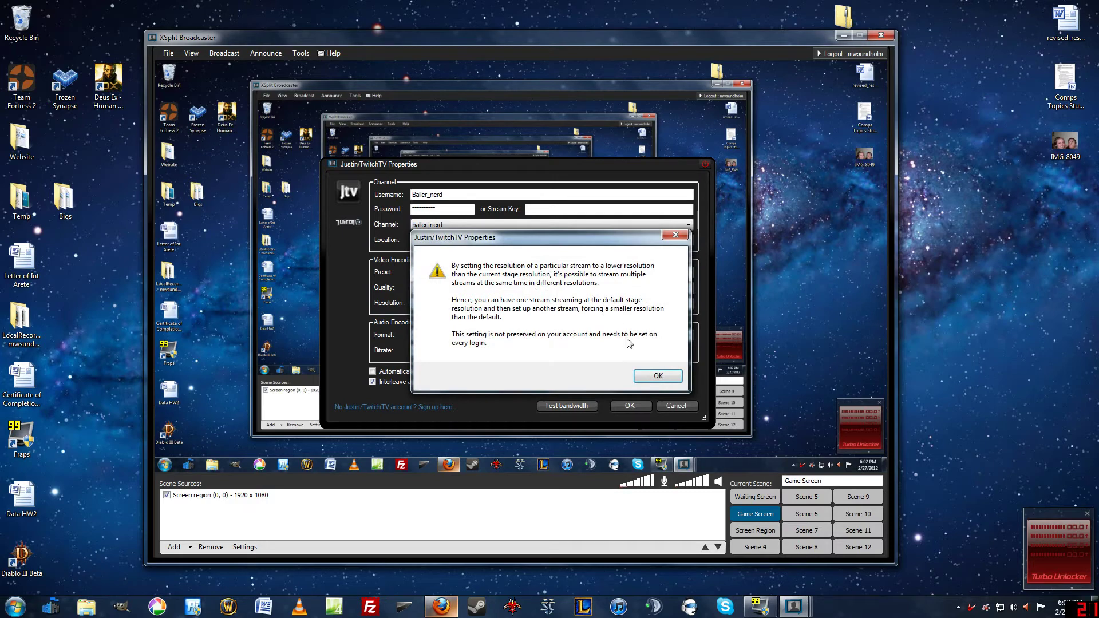
click(637, 373)
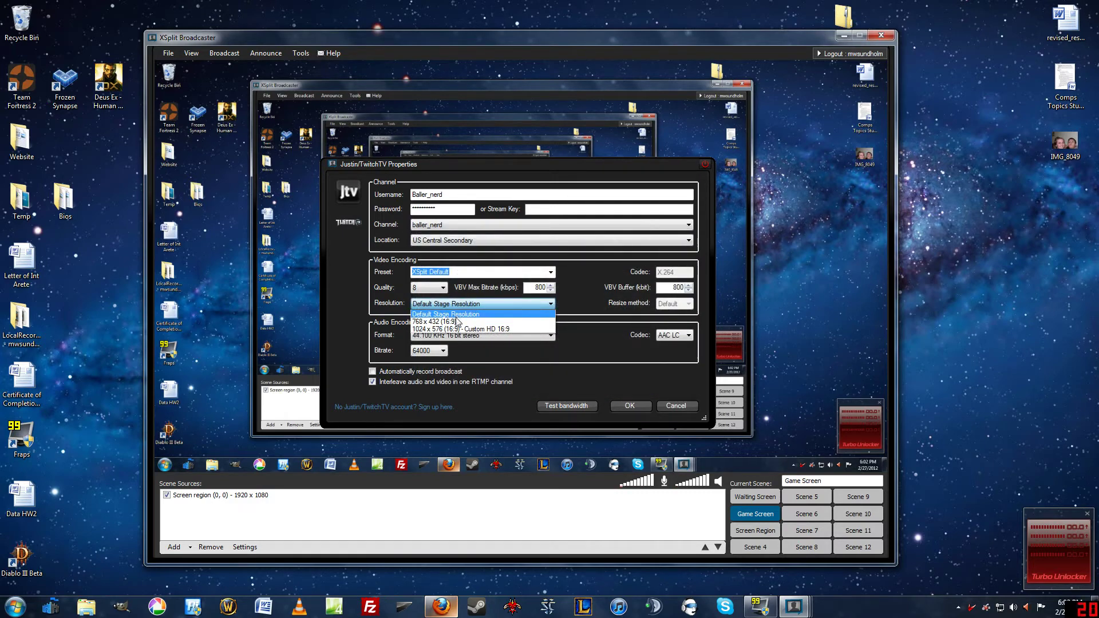
click(549, 312)
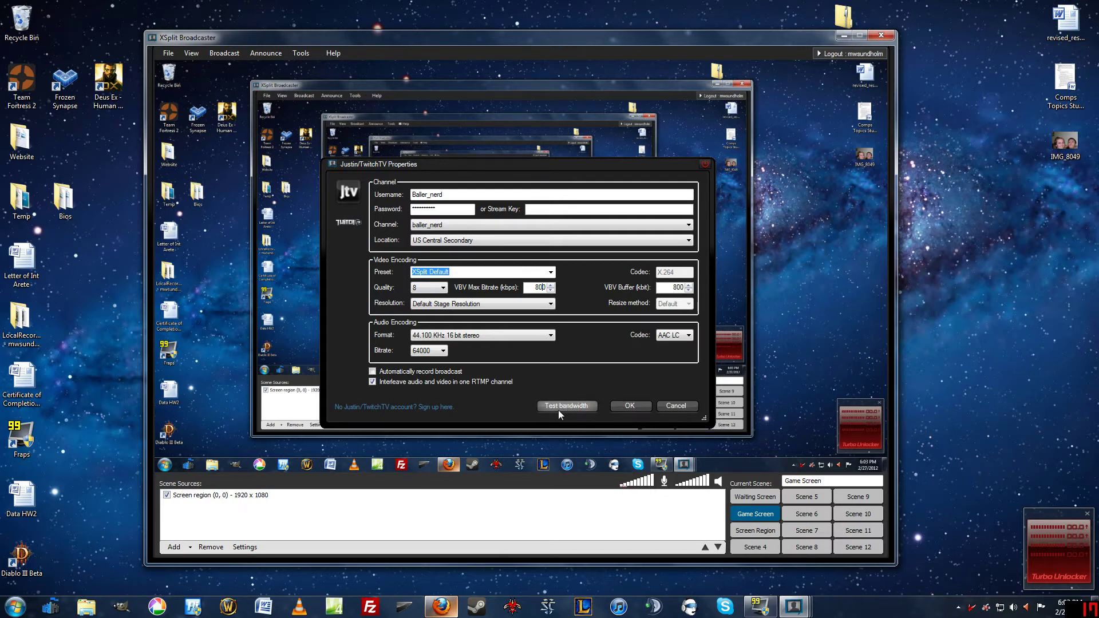
click(503, 338)
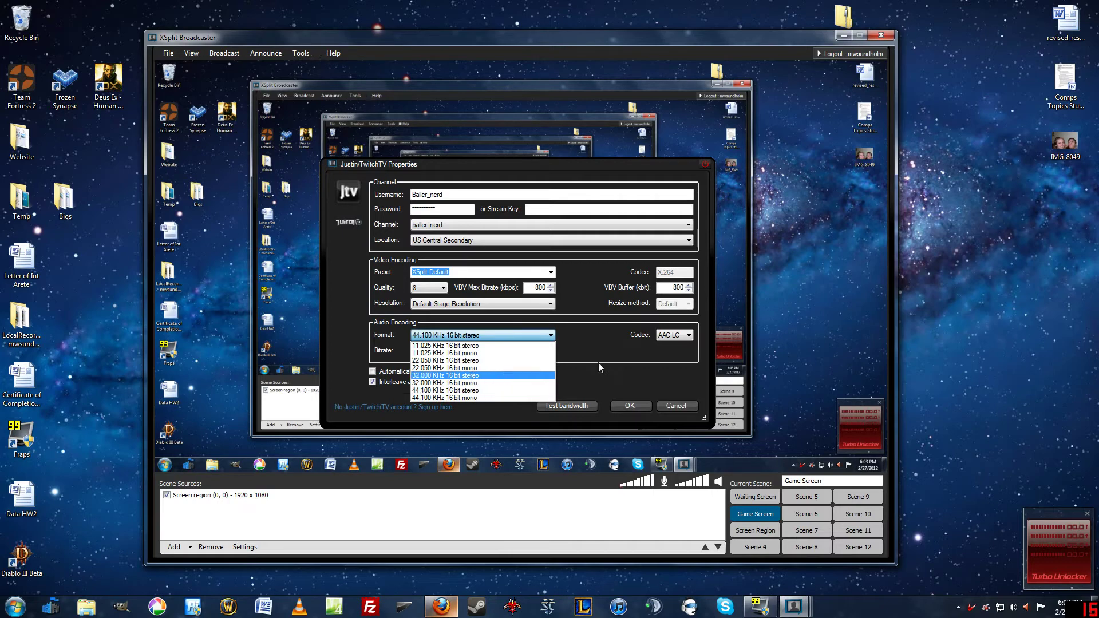
Step: Keep 44.100 KHz 16 bit stereo audio at 64000 bitrate, close Properties, and go to Resolutions
click(681, 338)
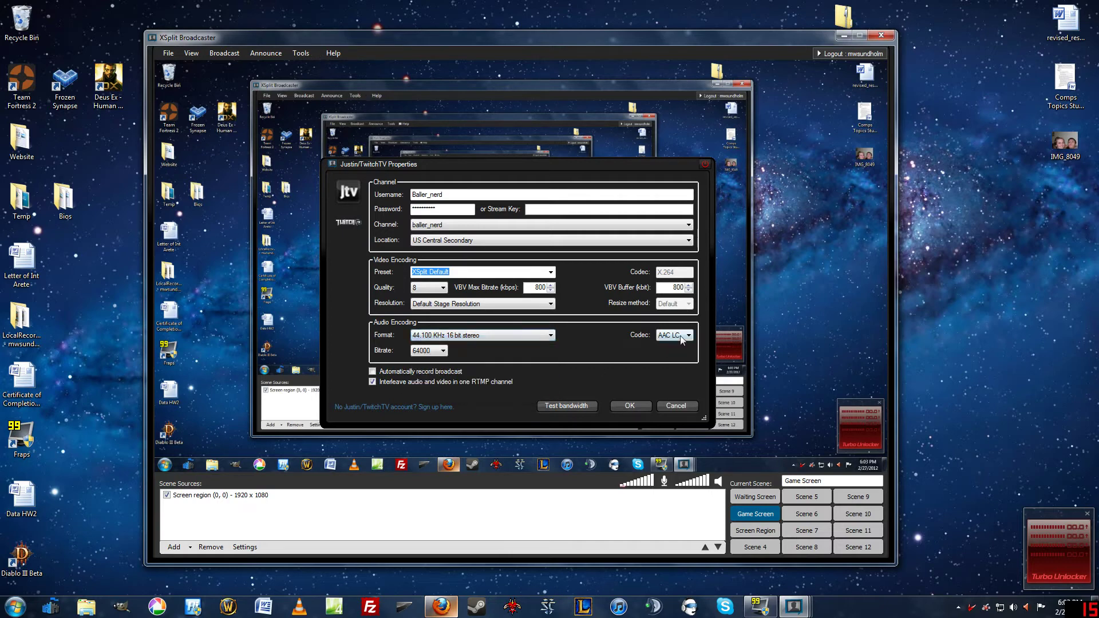
click(423, 354)
click(673, 408)
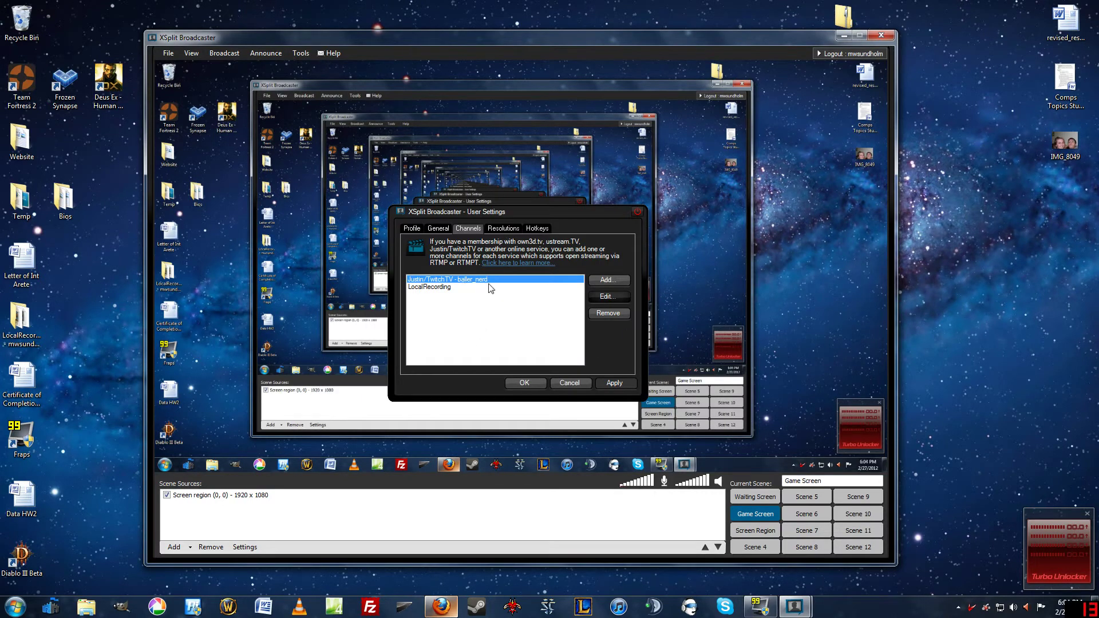
click(504, 229)
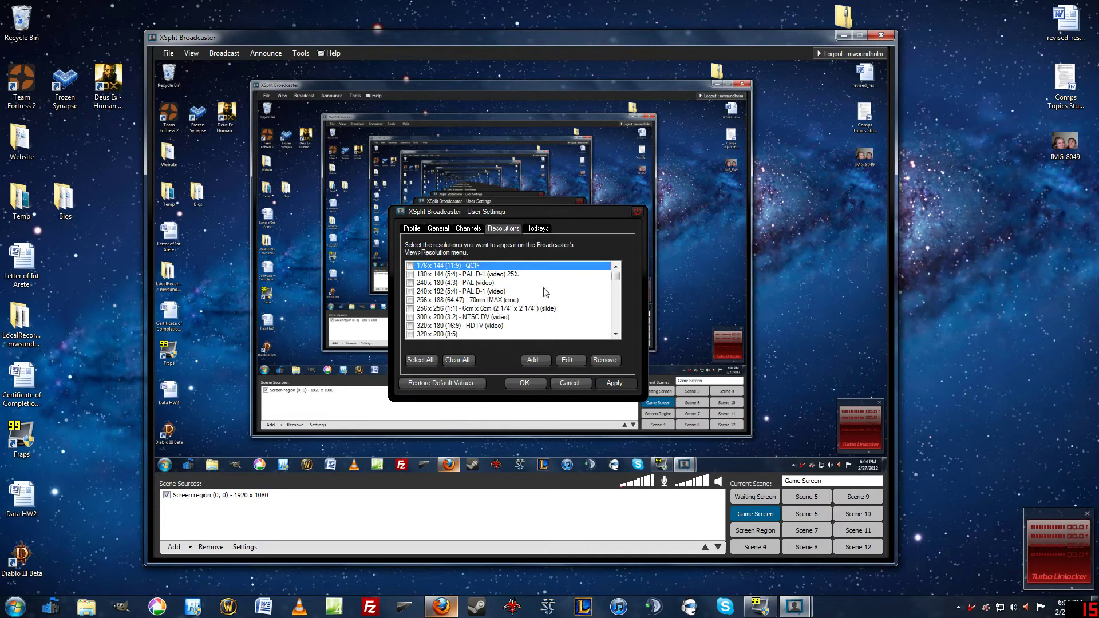
Step: Scroll to 1024 x 576 (16:9) - Custom HD 16:9 in the Resolutions list and tick it
drag(616, 277, 614, 336)
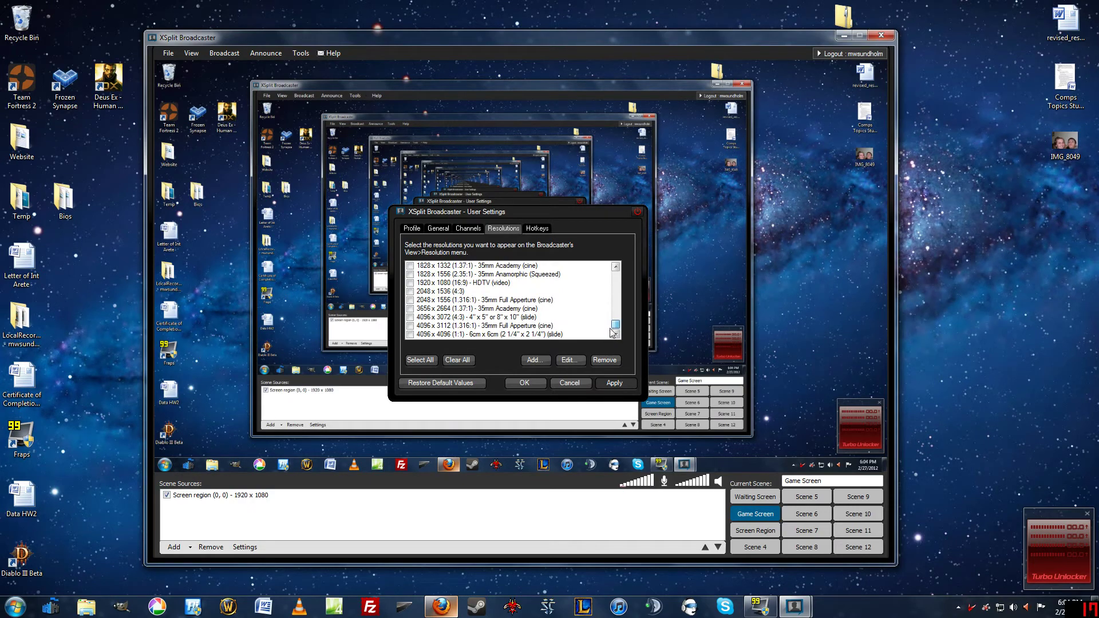
drag(613, 327, 618, 306)
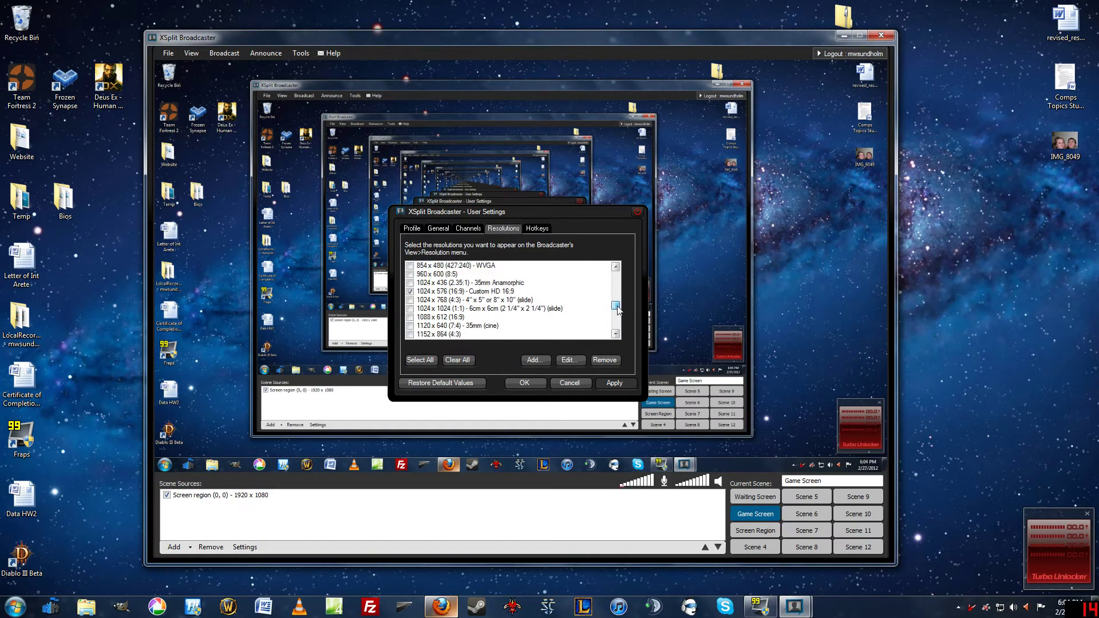
click(489, 295)
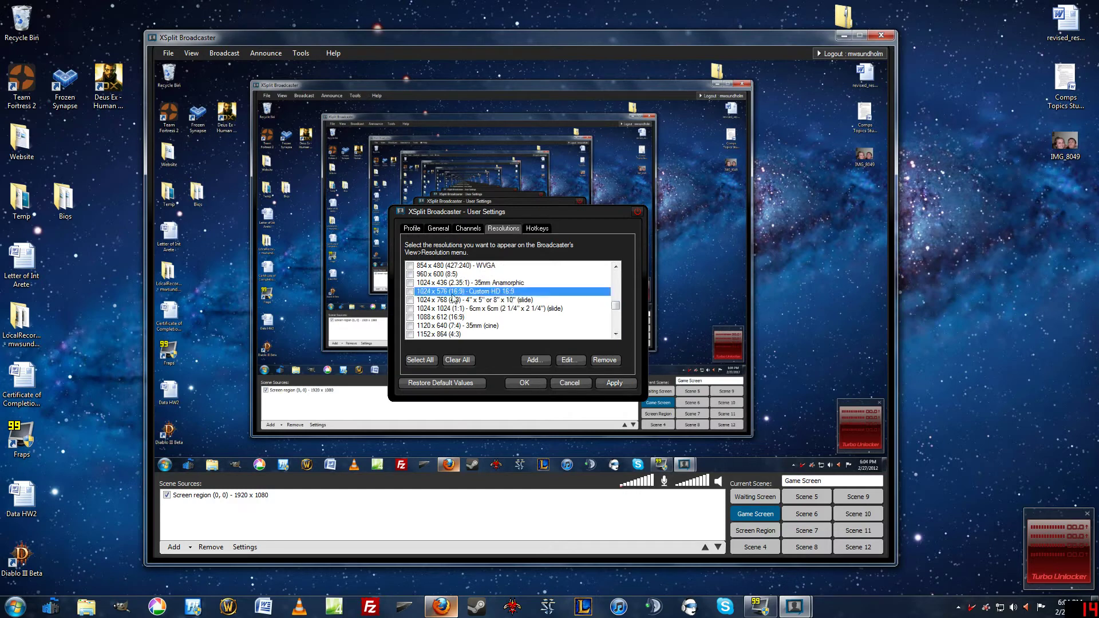
click(411, 292)
click(410, 292)
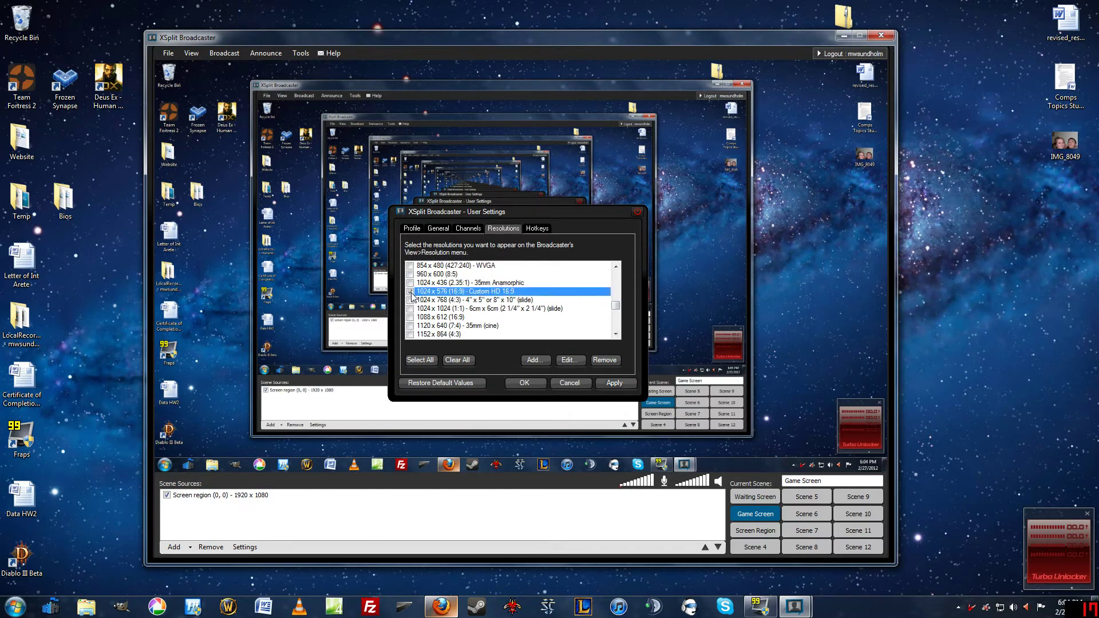
Step: Start a new custom resolution entry, then dismiss it without adding one
click(534, 362)
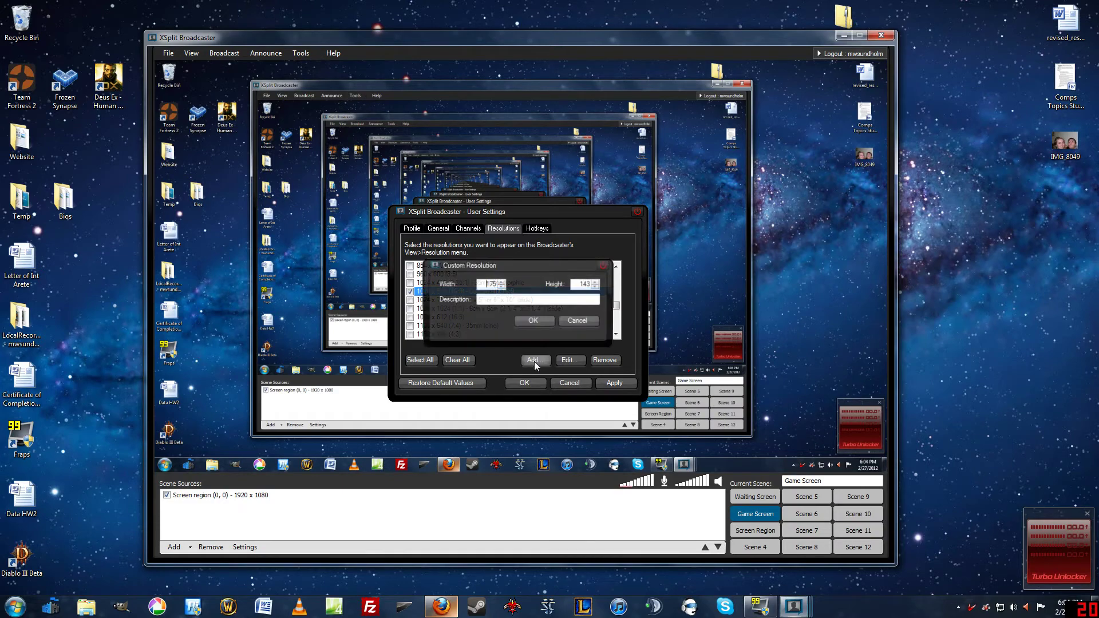
drag(516, 267, 496, 306)
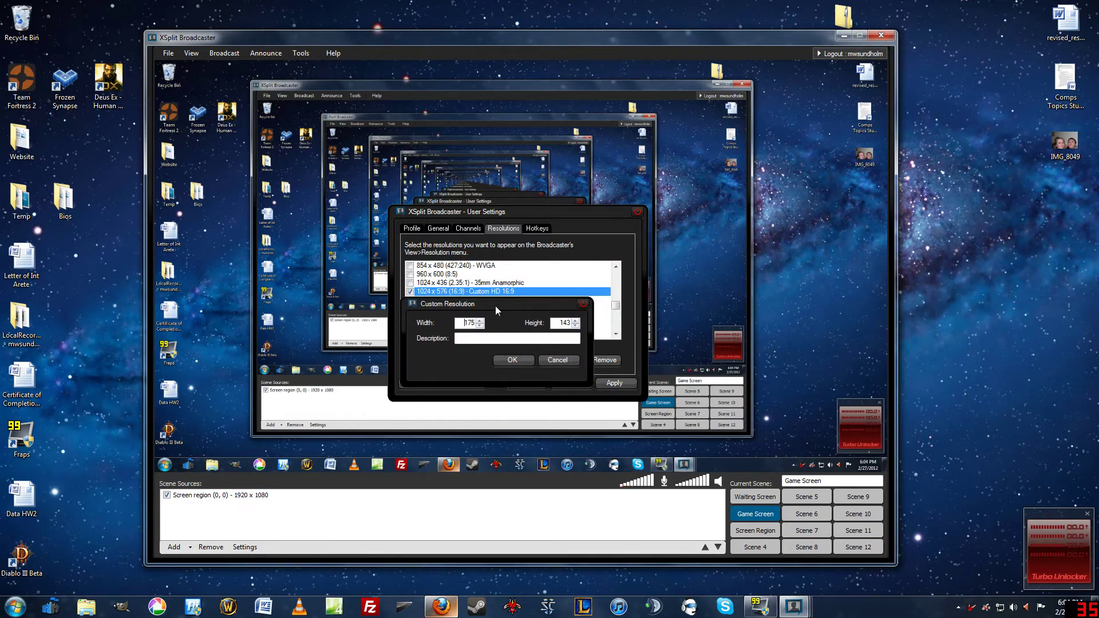
click(464, 323)
click(582, 304)
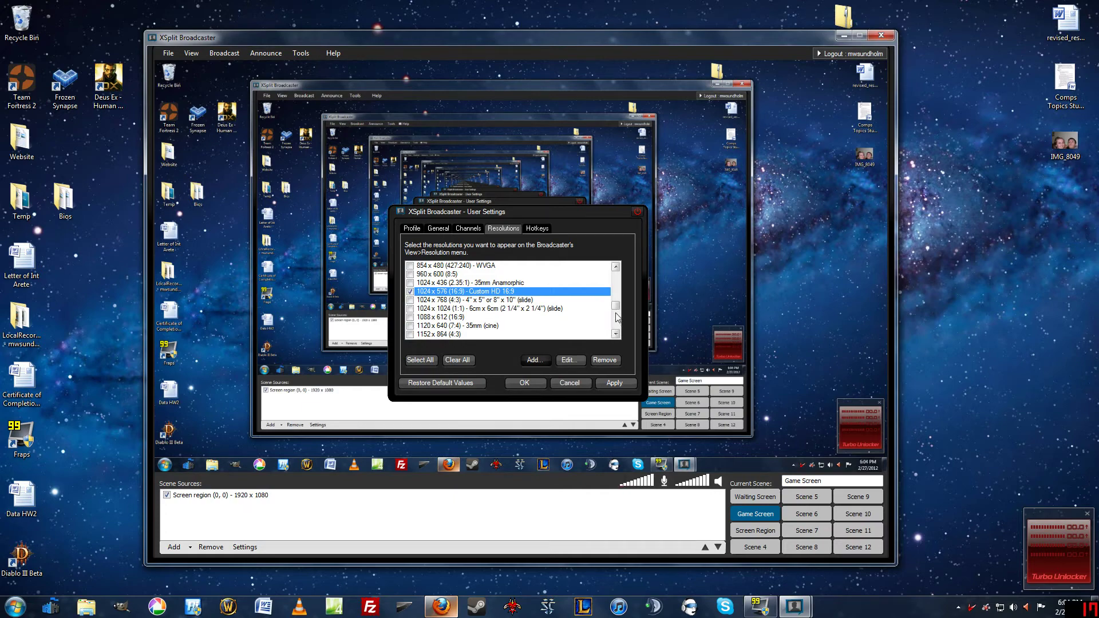
Step: Tick the 1280 x 720 HDTV and 768 x 432 (16:9) resolutions and apply the list
scroll(617, 316, down, 2)
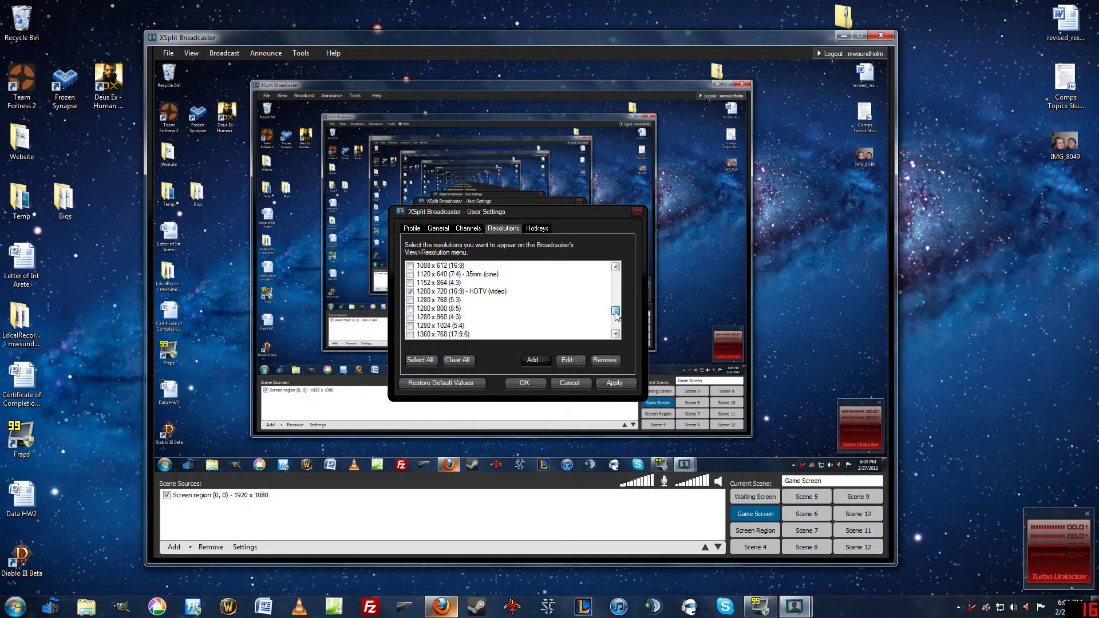
click(410, 292)
scroll(425, 301, up, 5)
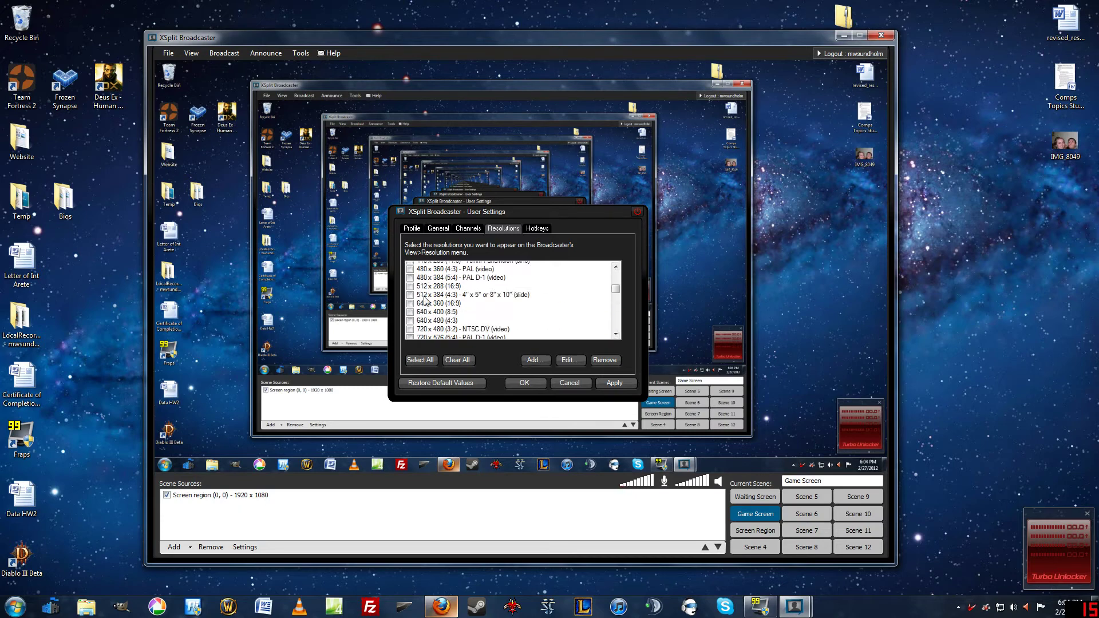
scroll(425, 304, down, 2)
click(425, 325)
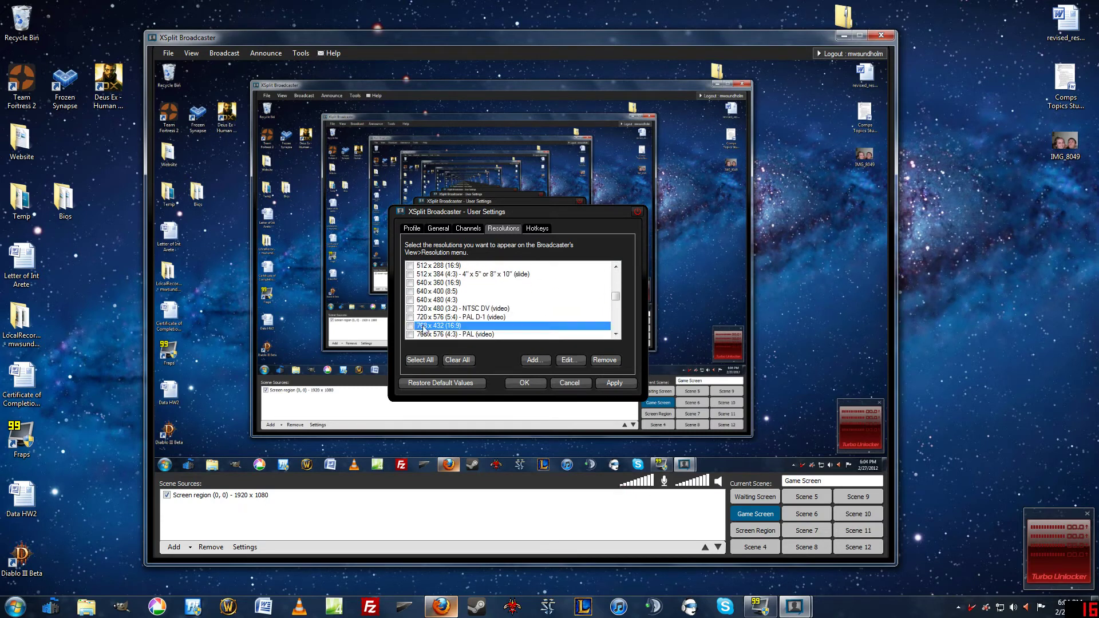
click(613, 383)
click(469, 230)
click(442, 229)
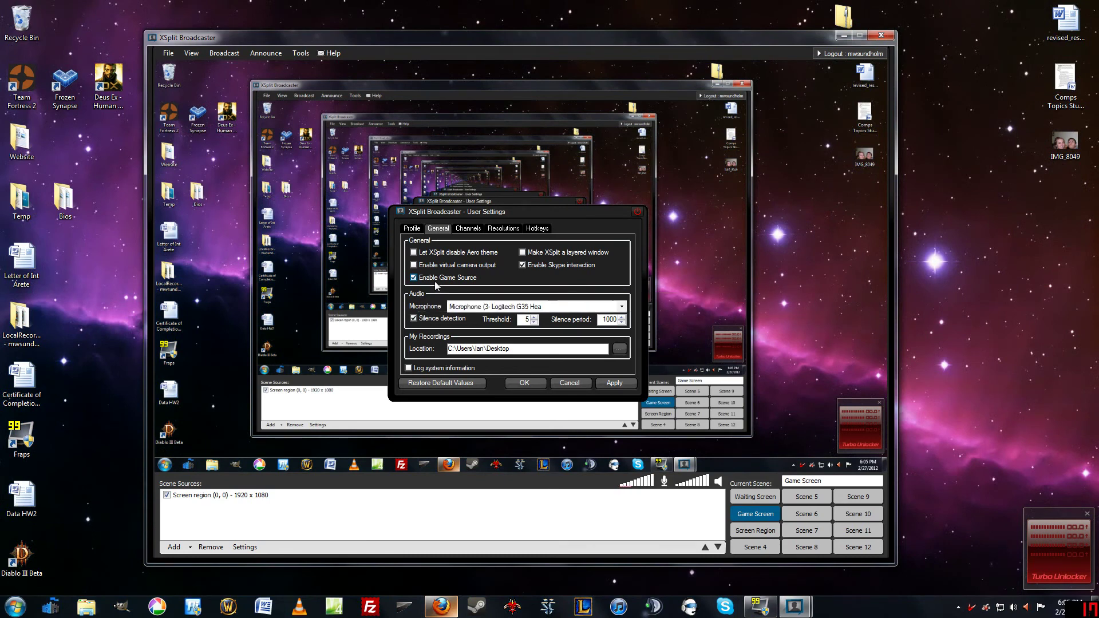
Step: Keep Skype interaction on, use the Logitech G35 microphone, and set silence detection threshold to 6
click(523, 266)
click(523, 266)
click(523, 308)
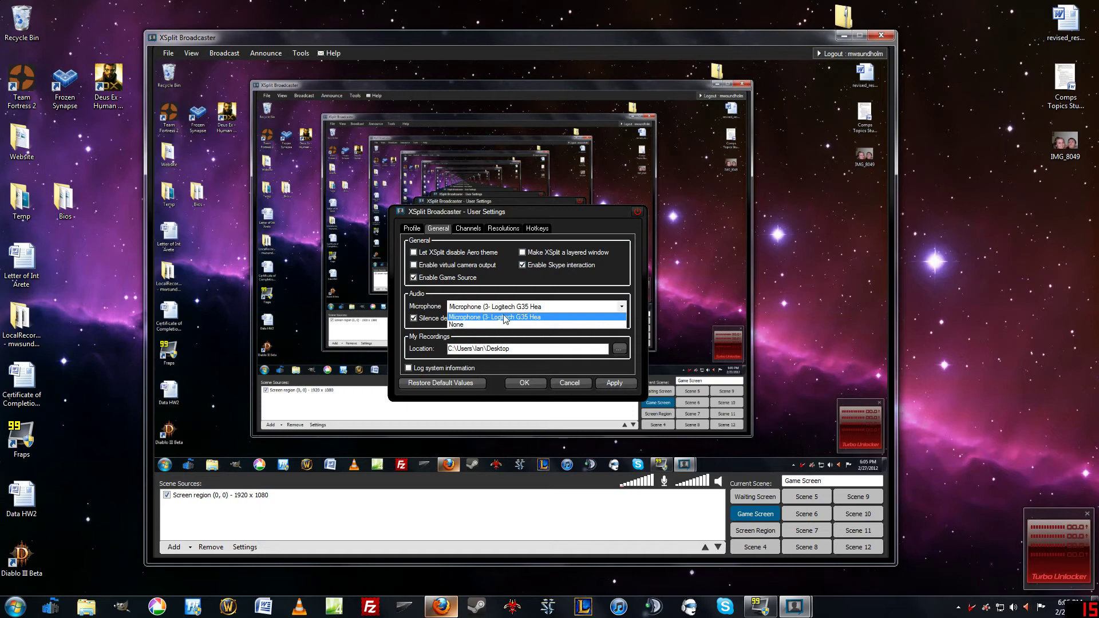
click(494, 317)
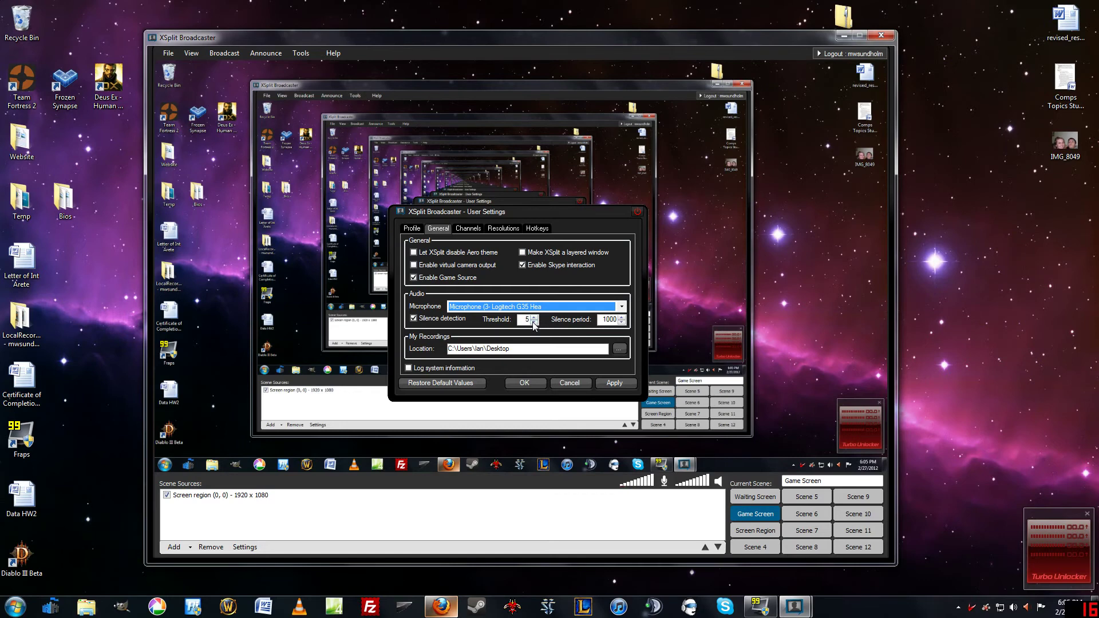
click(534, 320)
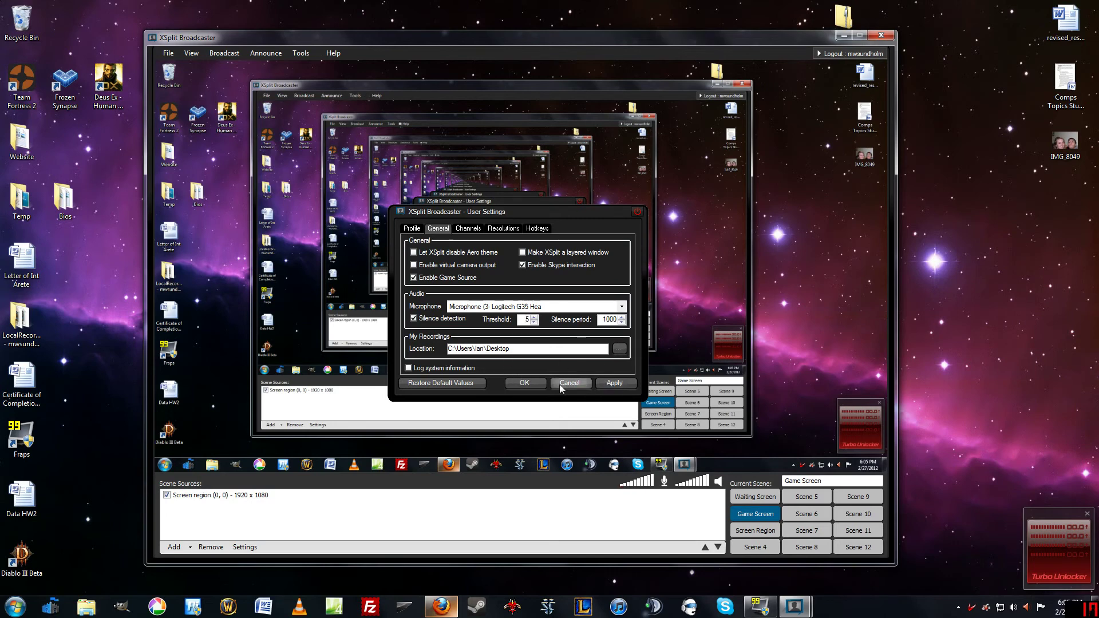
click(468, 229)
Step: Look through the Resolutions, Hotkeys, Channels, General and Profile pages of User Settings
click(504, 228)
click(538, 229)
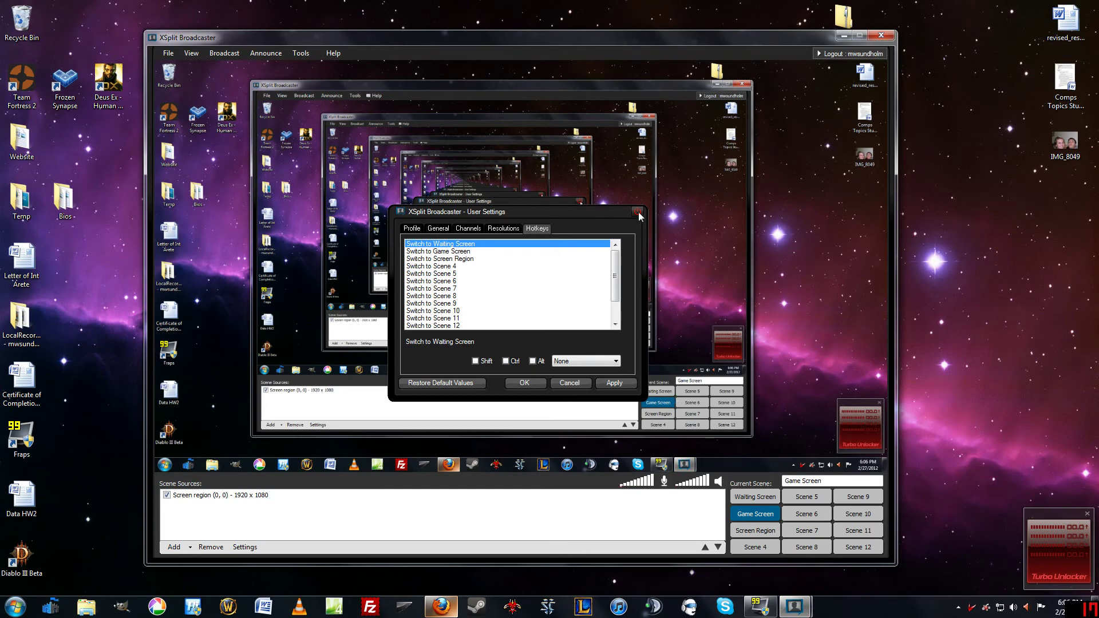
click(497, 232)
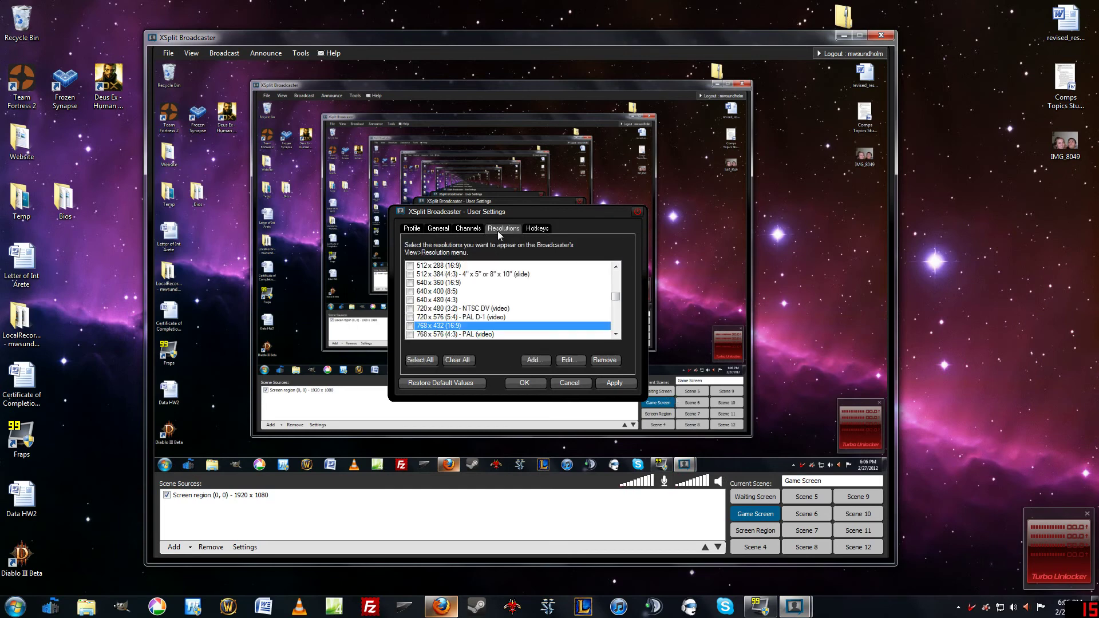
click(464, 231)
click(438, 228)
click(412, 228)
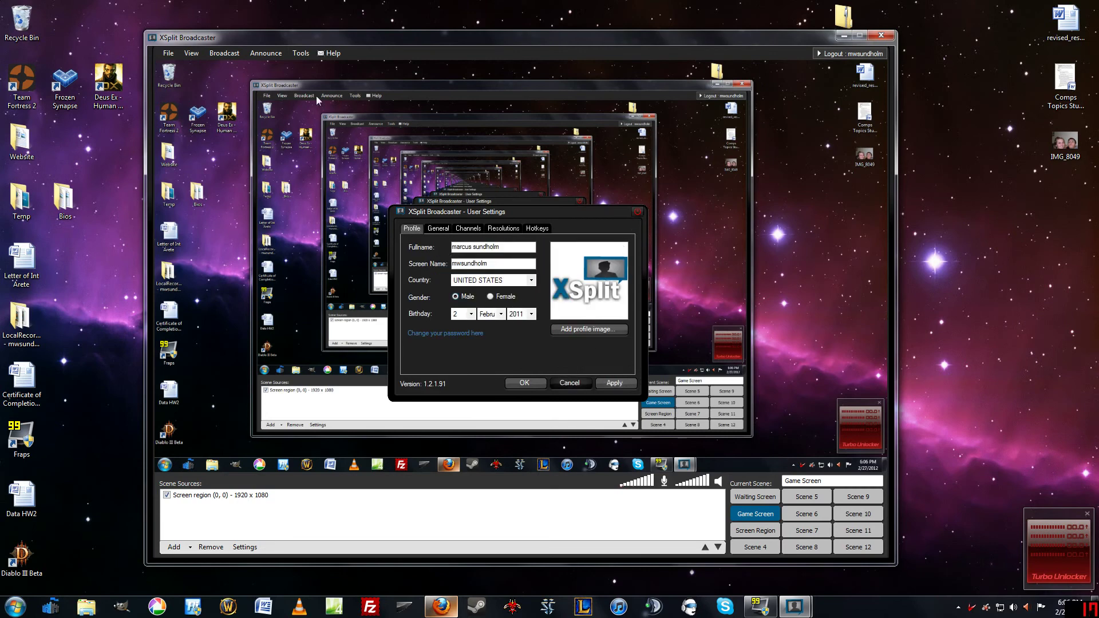
Step: Close User Settings without saving and bring up the Announce targets
click(635, 214)
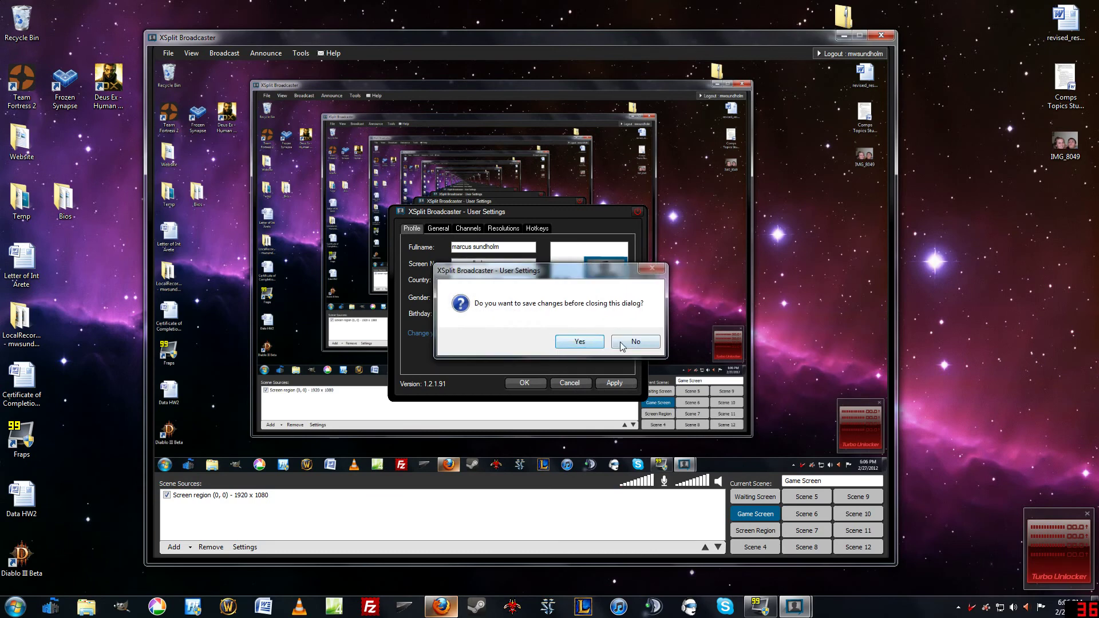
key(Return)
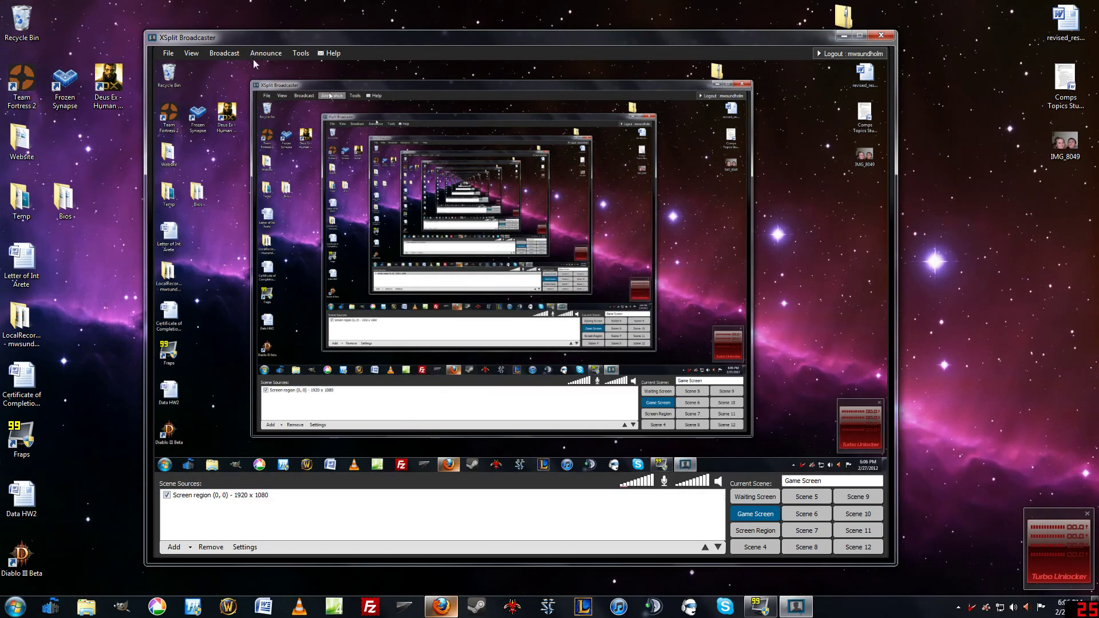
click(257, 53)
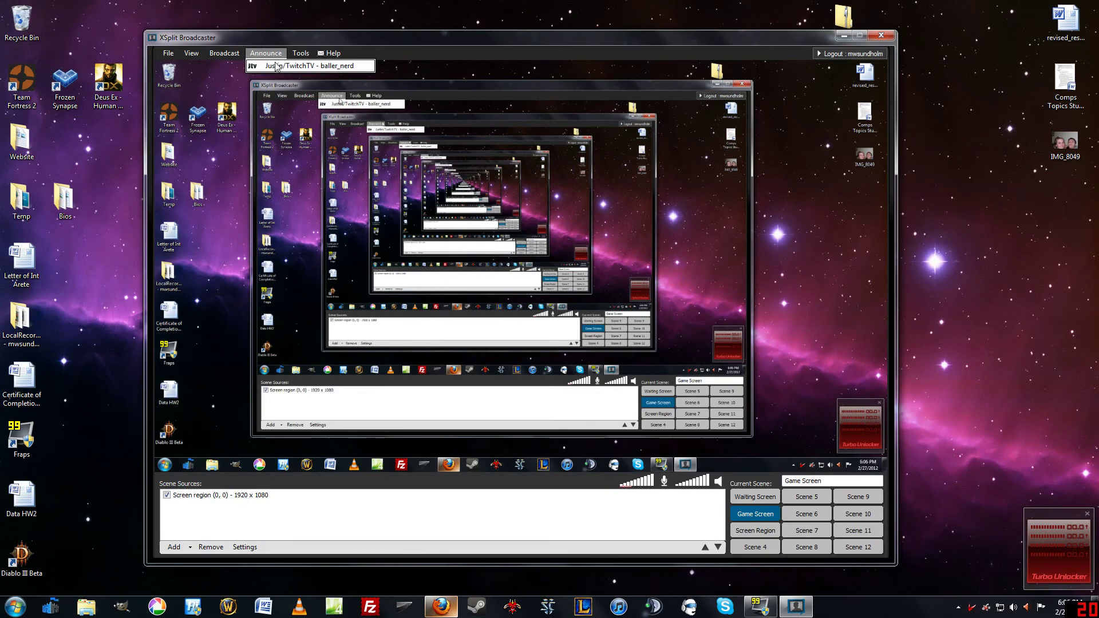
Step: Open the Justin/TwitchTV announcement and select its description '5v5 Premades EXTREEMLY STREET'
click(277, 66)
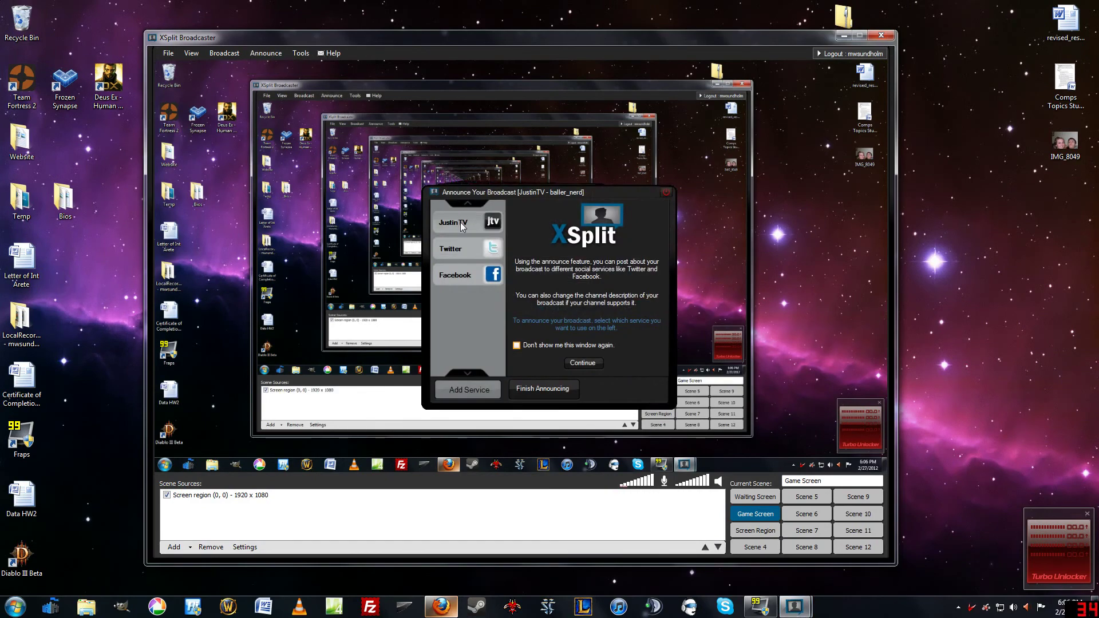
click(461, 226)
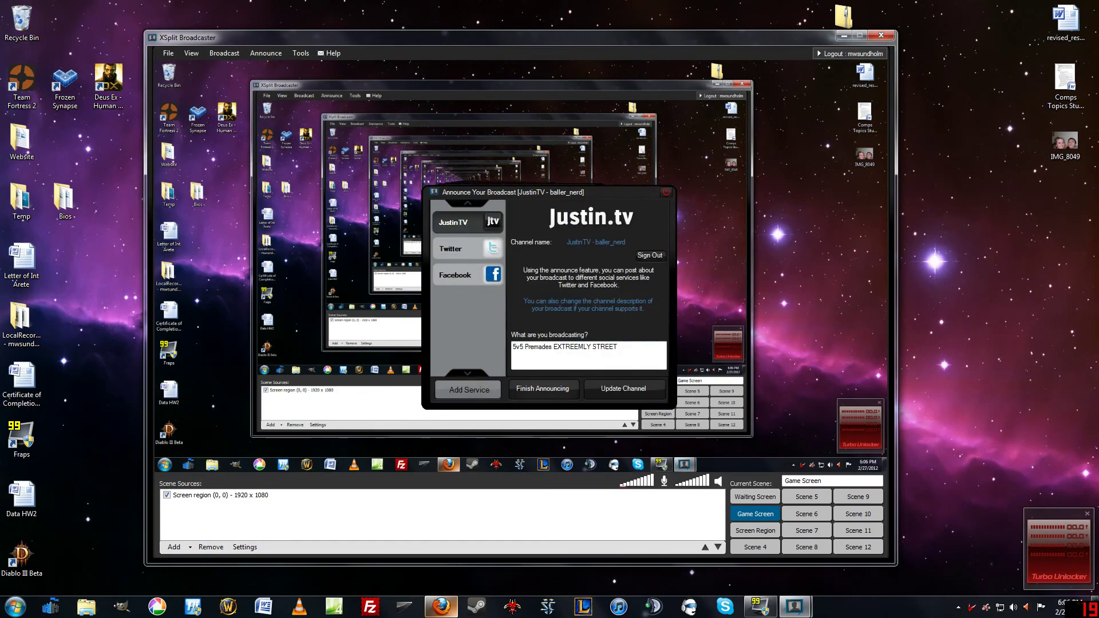
drag(618, 347, 512, 347)
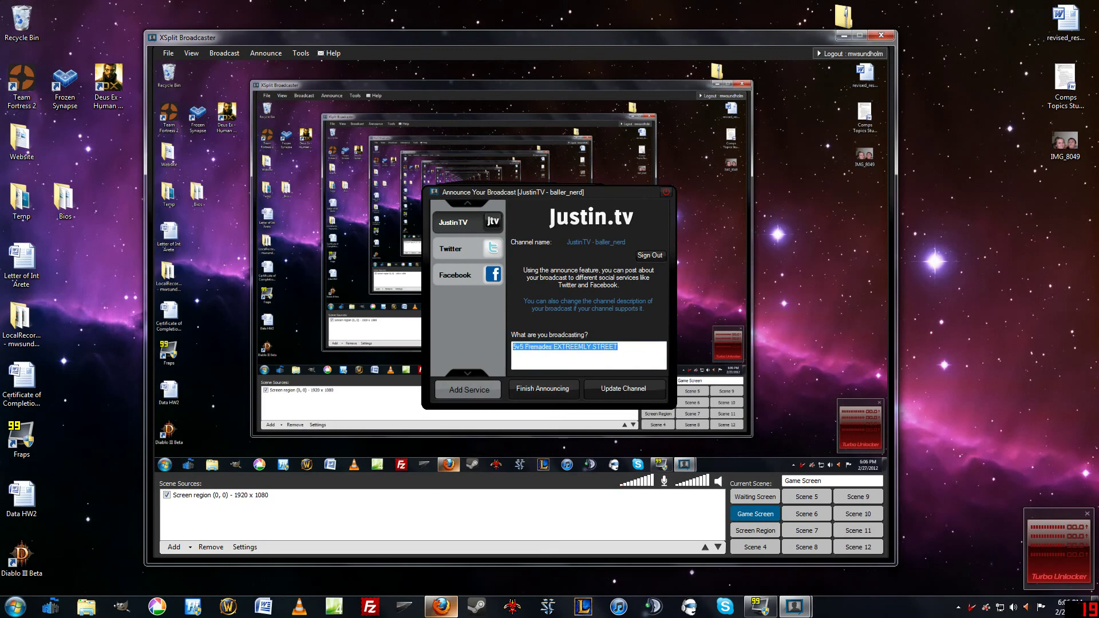
click(530, 347)
drag(619, 347, 512, 347)
click(442, 606)
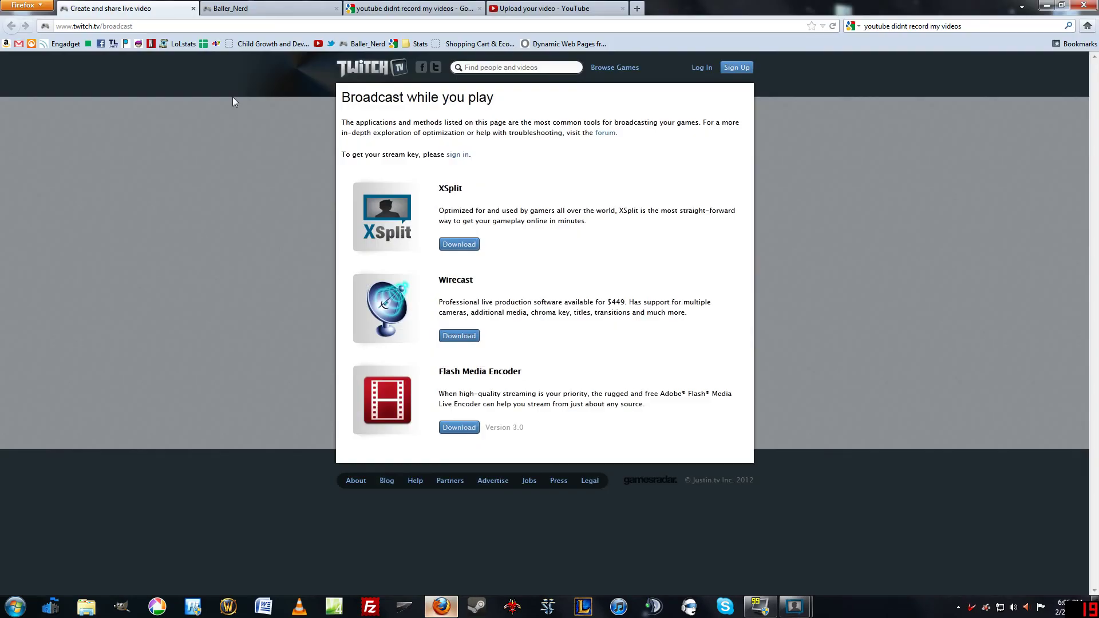
Step: Confirm the Twitch channel page shows League of Legends, then minimise Firefox back to XSplit
click(277, 7)
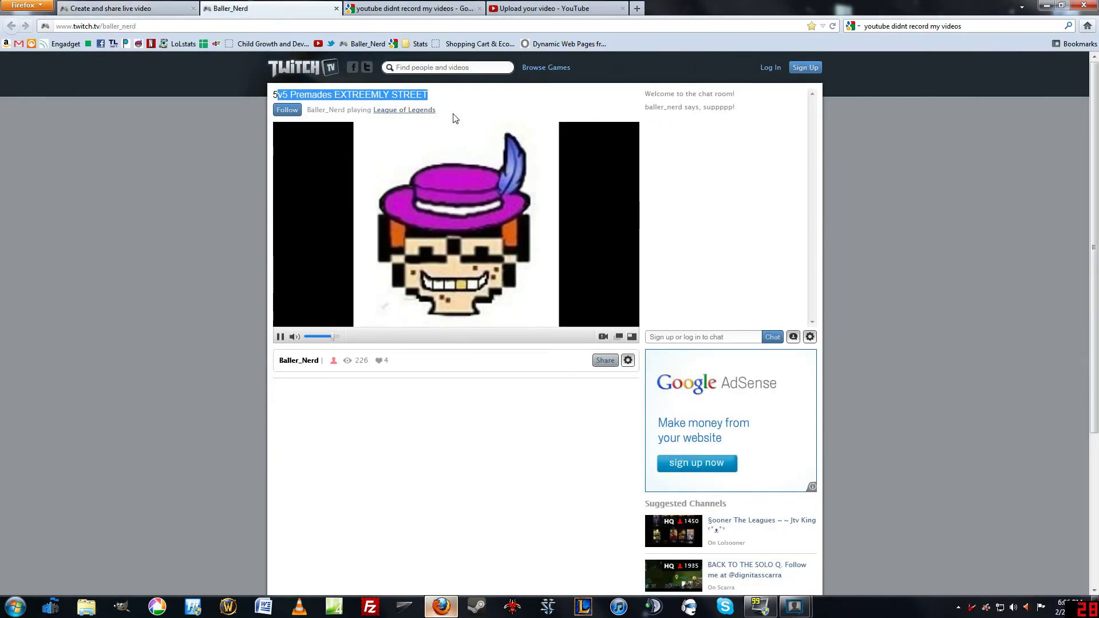
drag(361, 109, 464, 109)
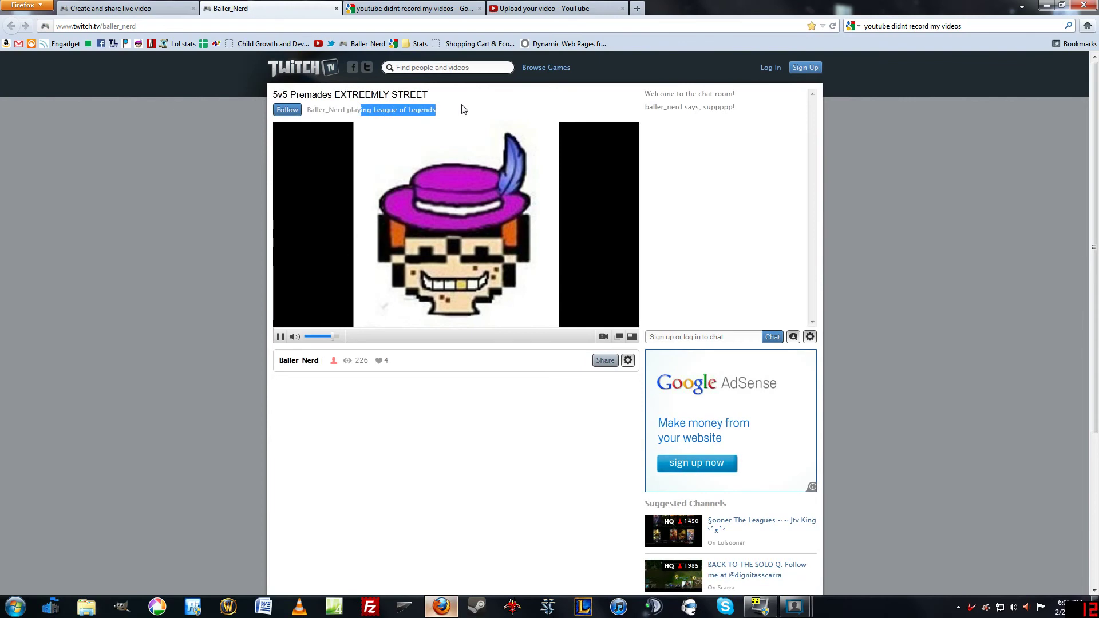
click(378, 7)
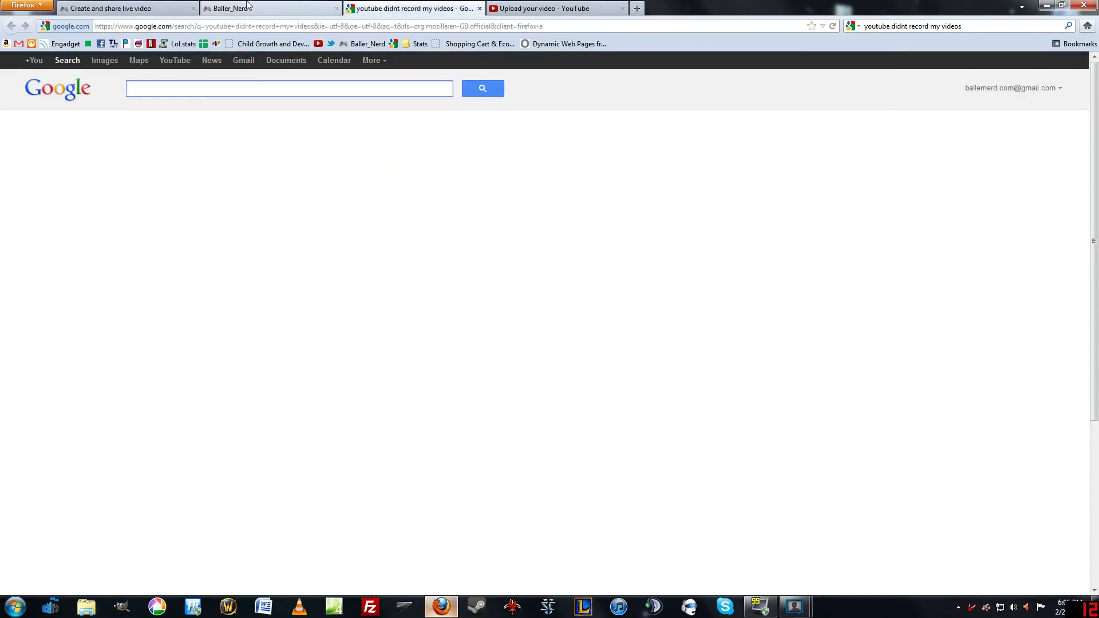
click(268, 7)
click(1048, 5)
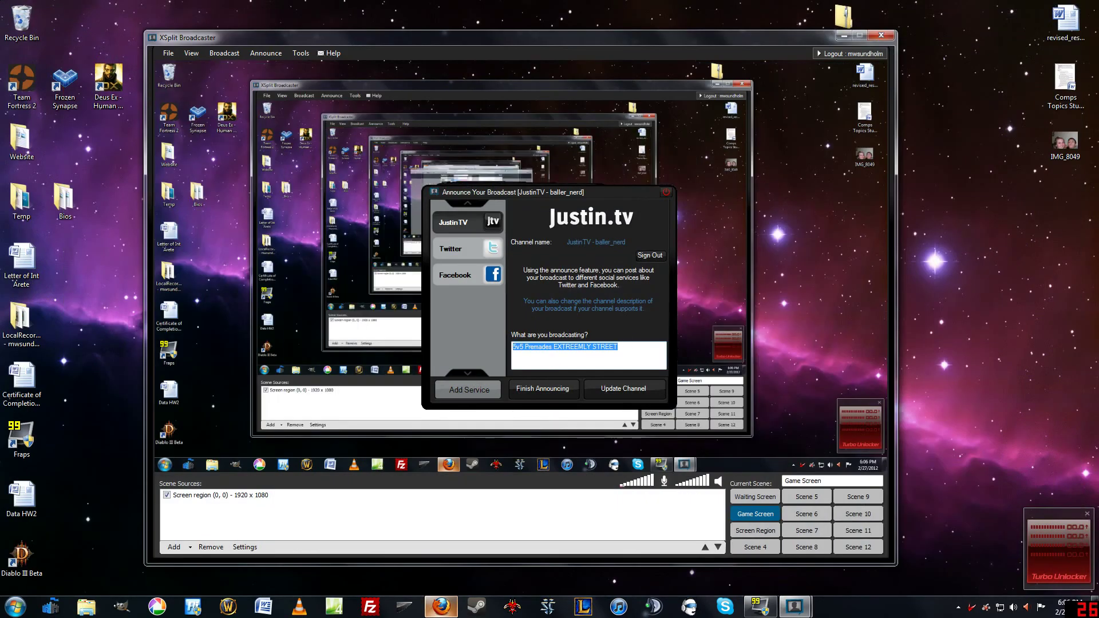
Step: Compare the Facebook, Justin.tv and Twitter announcement panels, then close the Announce window
click(465, 277)
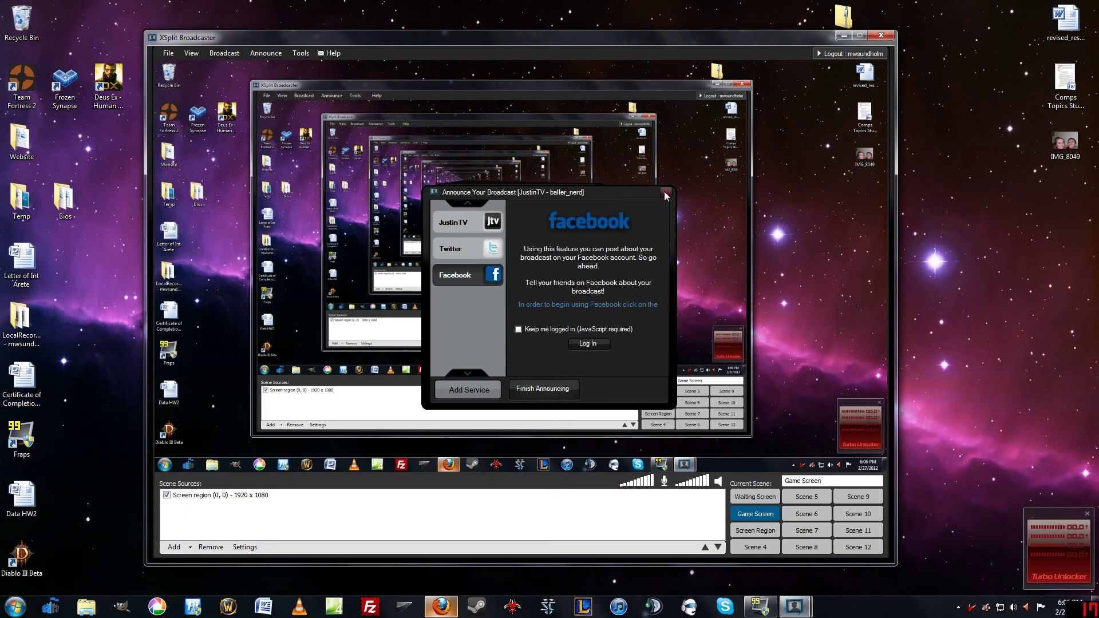
click(465, 225)
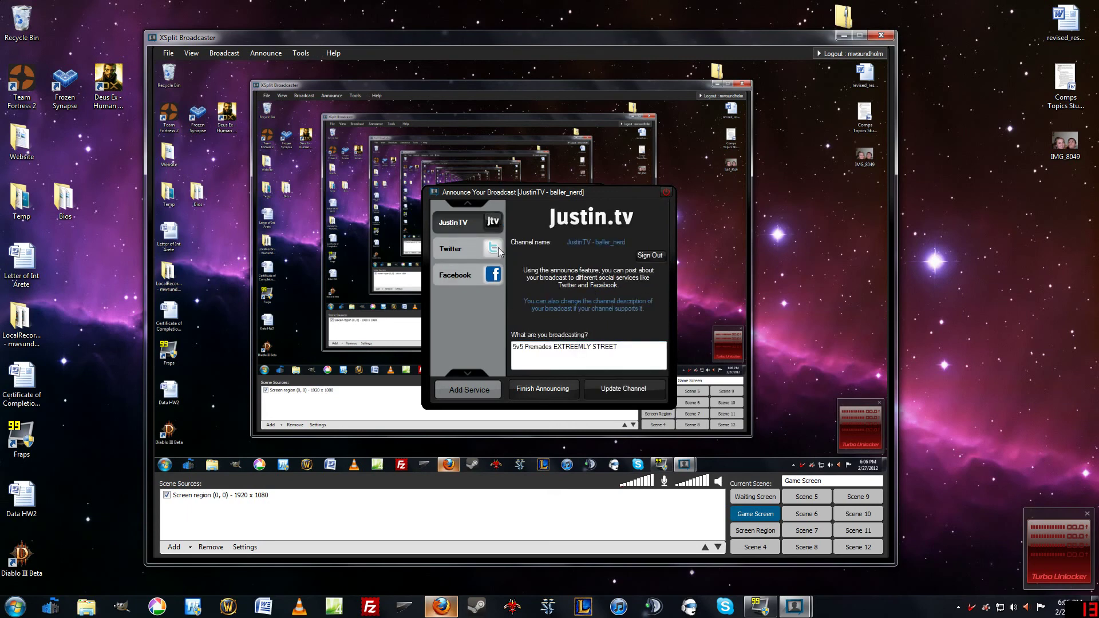
click(466, 256)
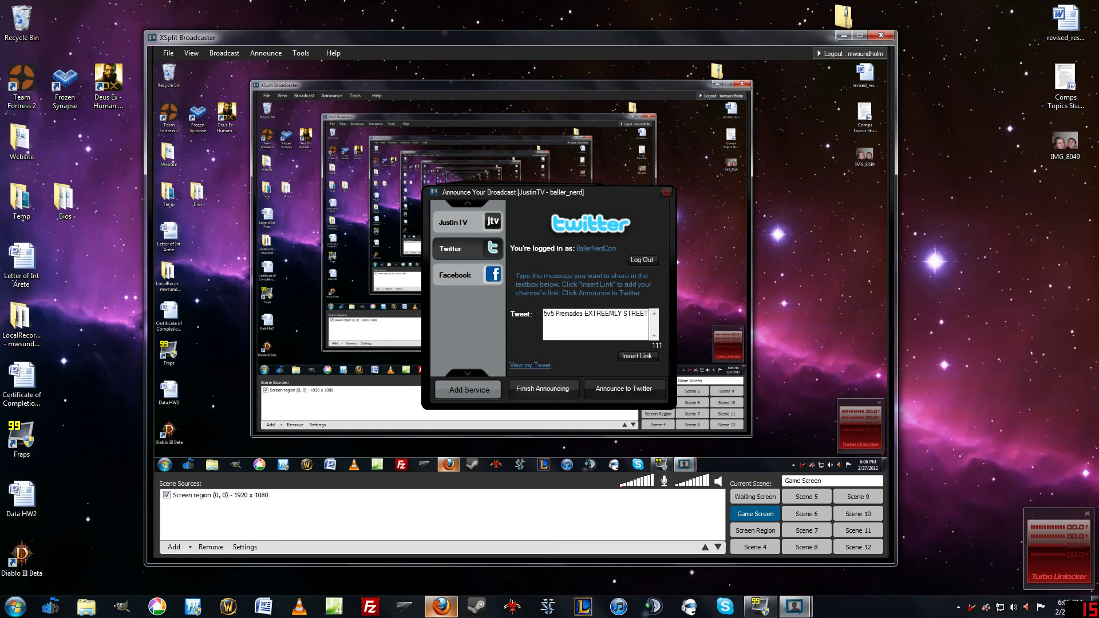
click(668, 194)
click(300, 53)
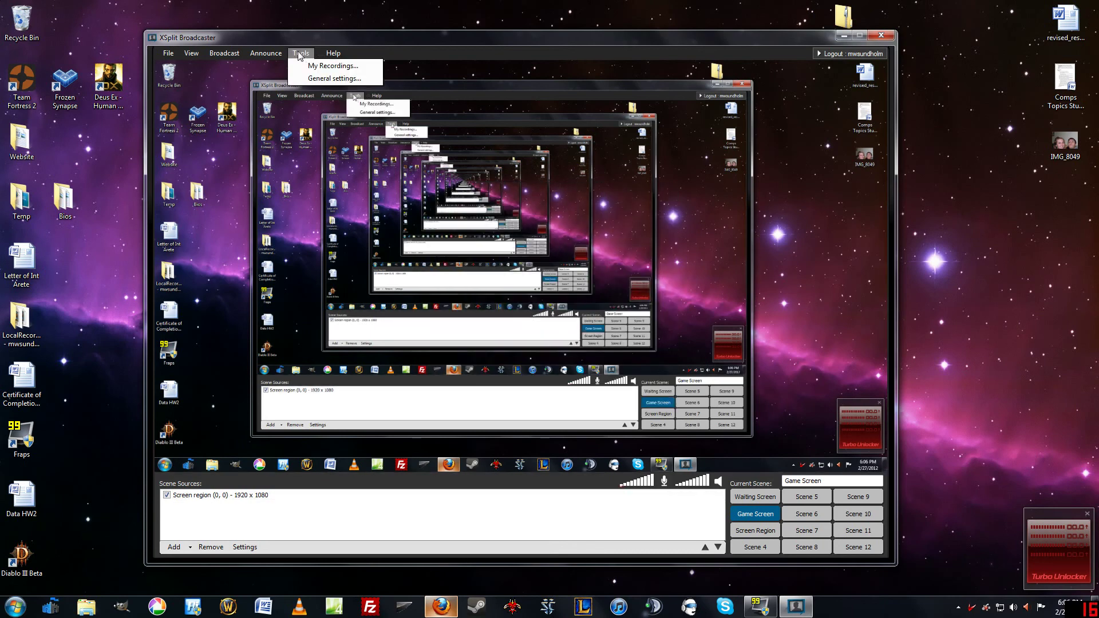
click(335, 79)
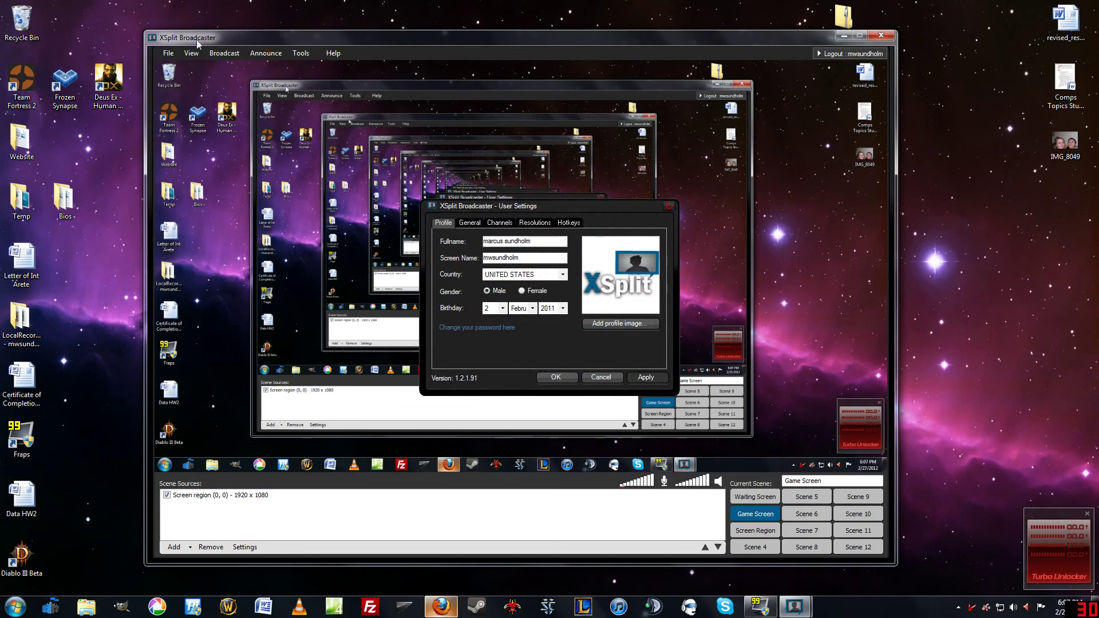
click(669, 206)
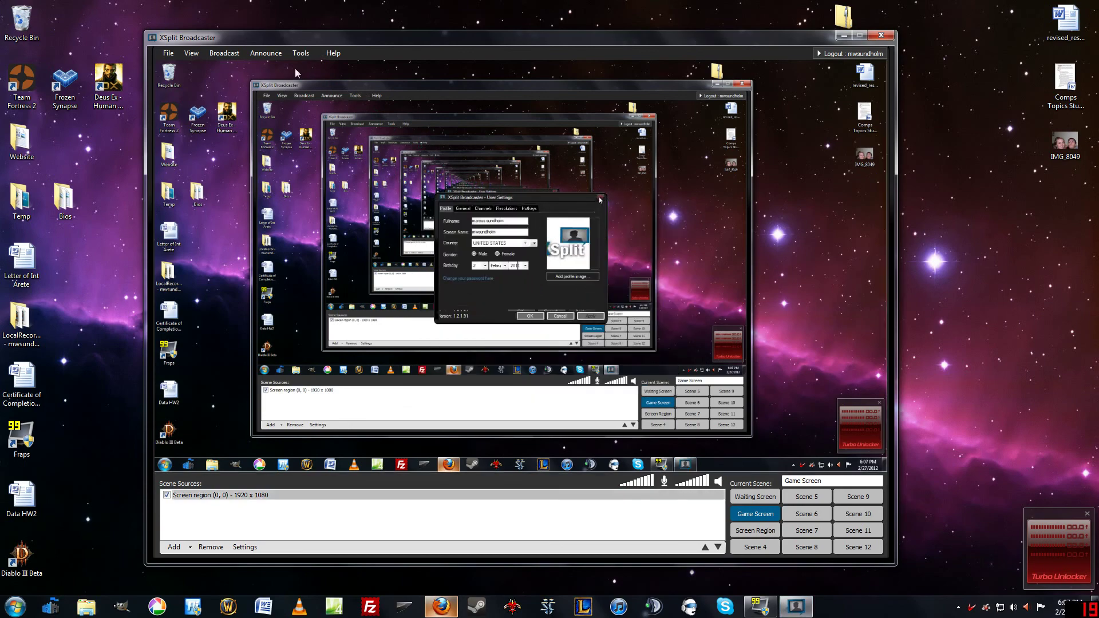
click(182, 54)
mouse_move(168, 54)
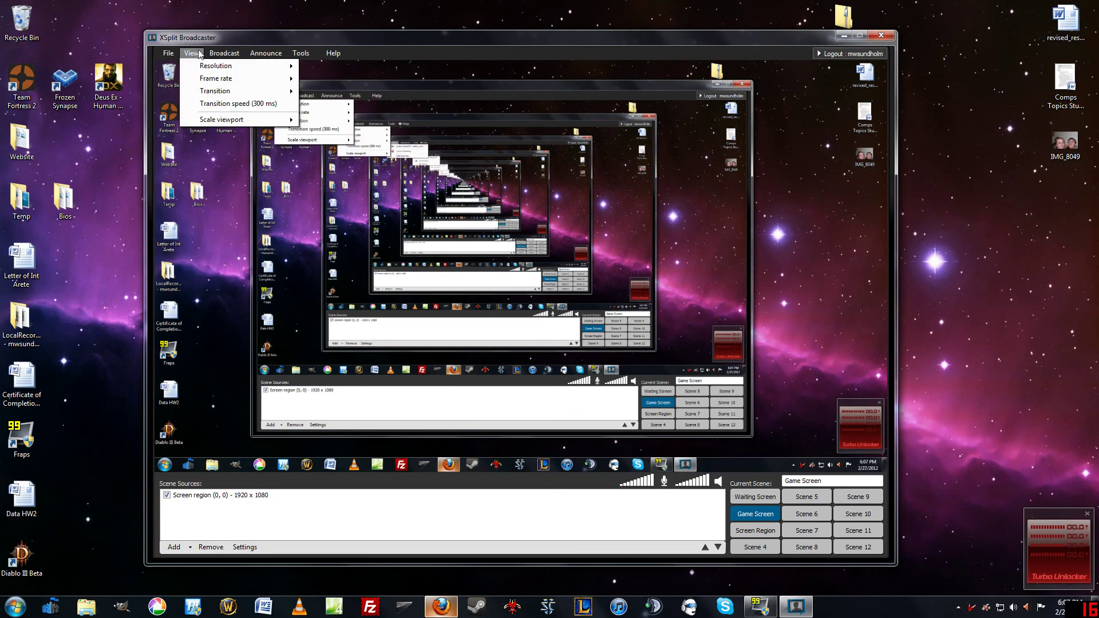
mouse_move(223, 53)
click(392, 40)
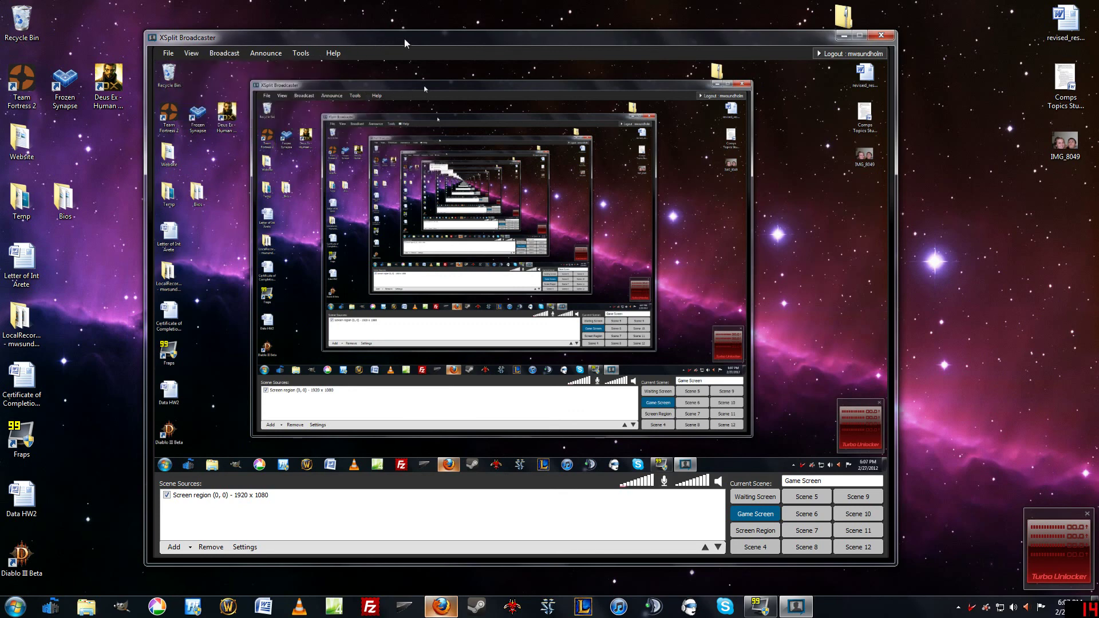